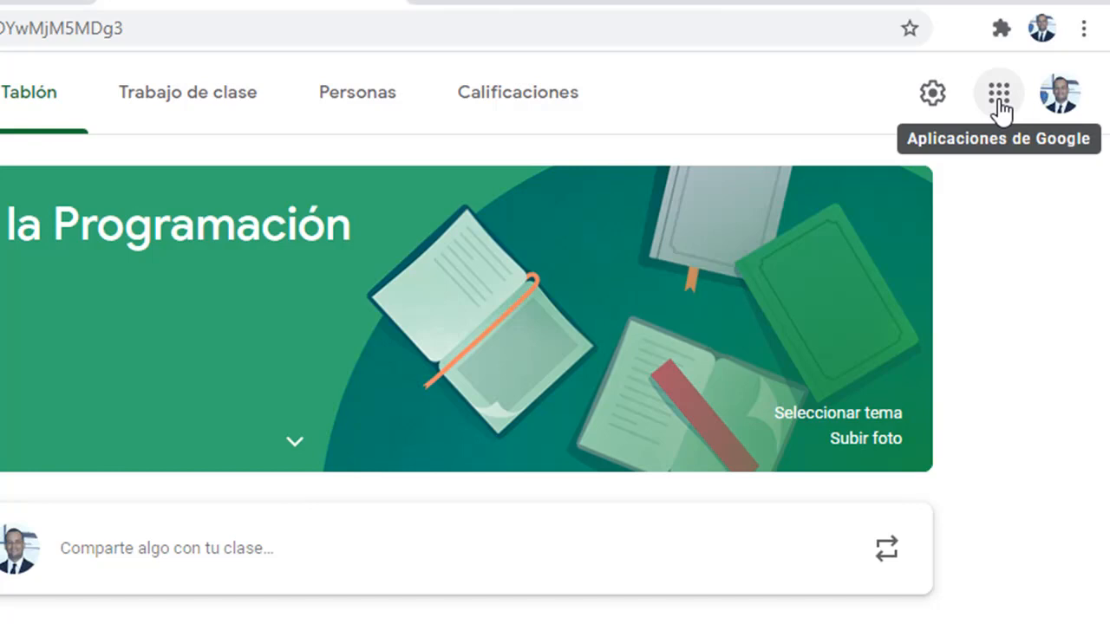
- Create a new blank Google Sheets spreadsheet from the Google apps menu in Classroom
click(999, 95)
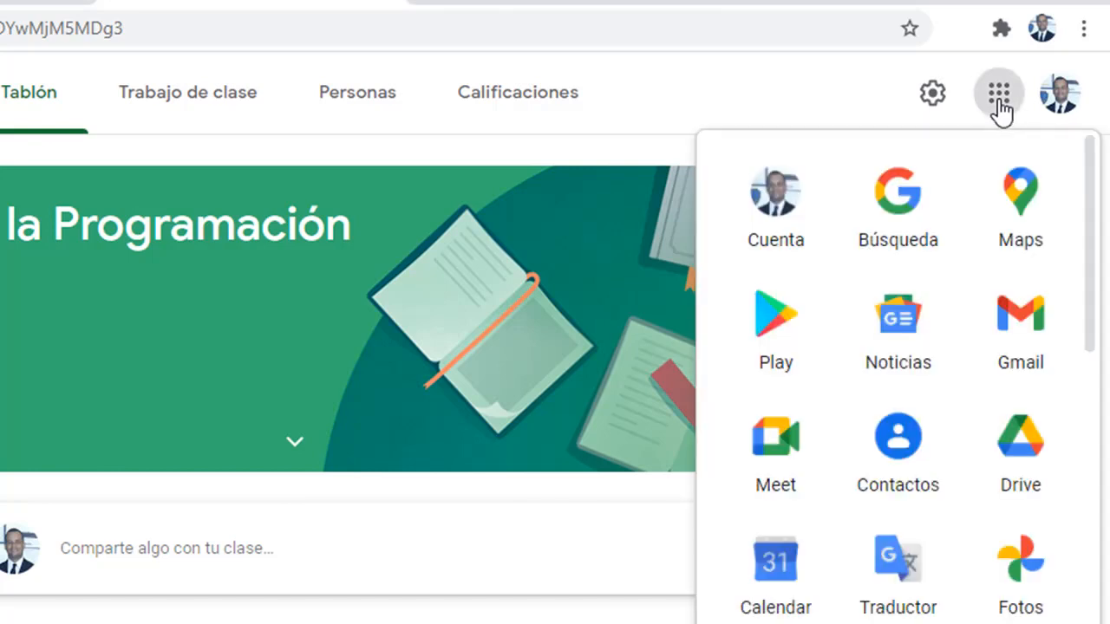
drag(1093, 252, 1097, 438)
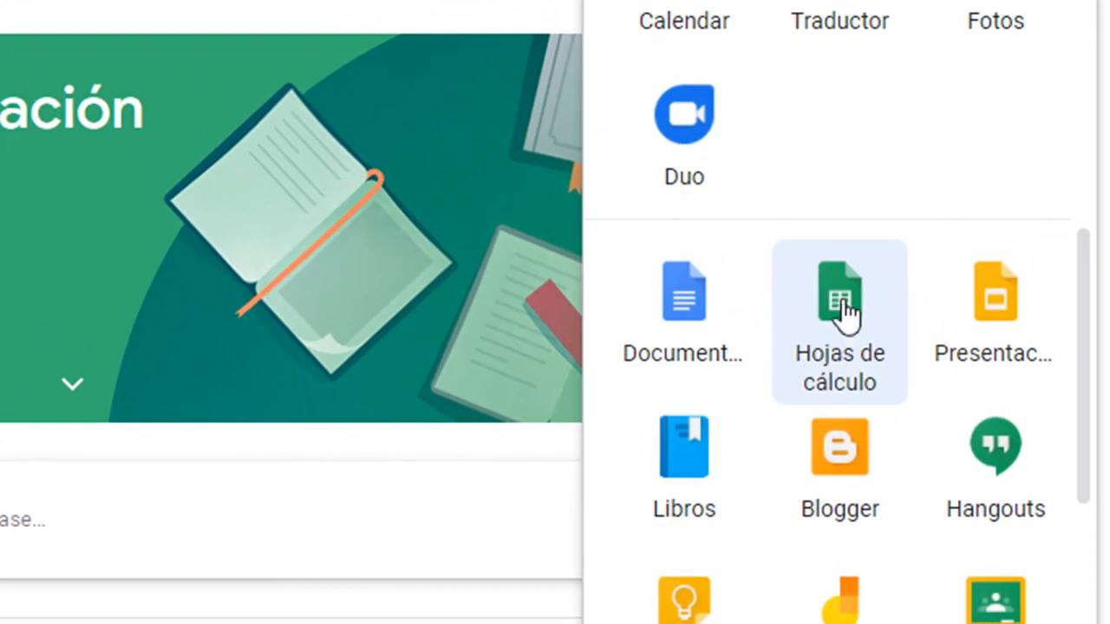
click(843, 319)
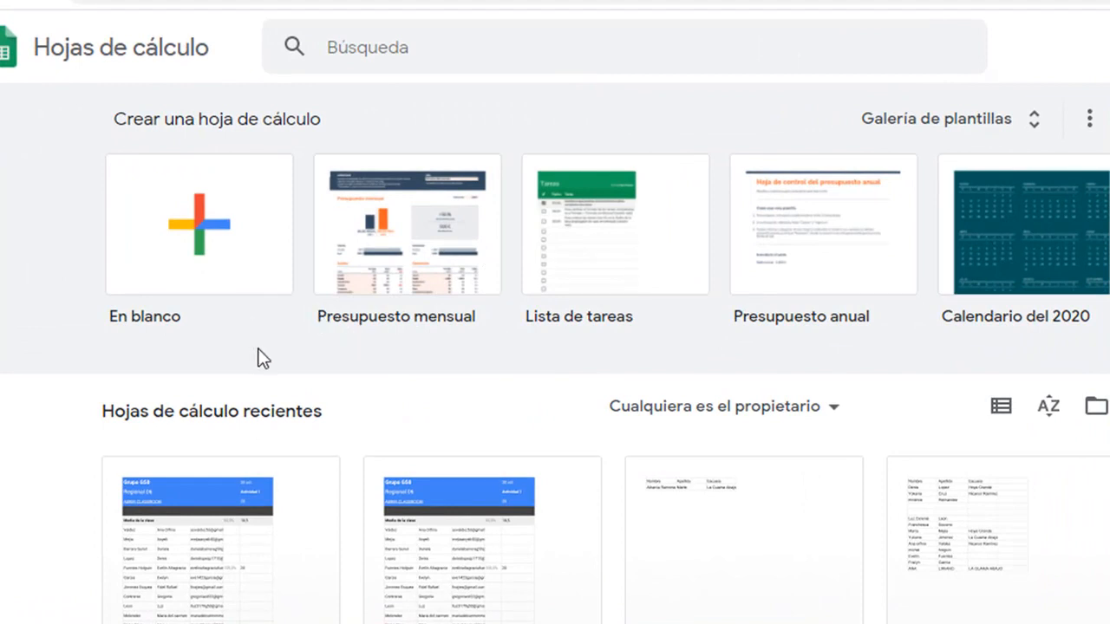
click(207, 252)
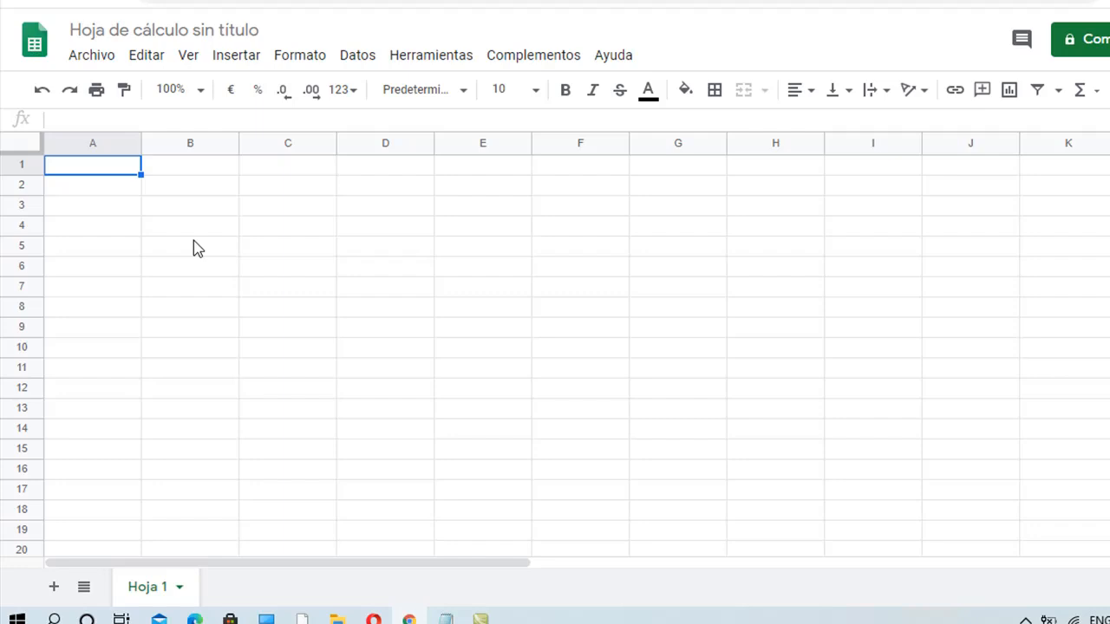
- Enter the headers Nombre, Apellido and Edad in cells A1, B1 and C1
text(Nombrwe)
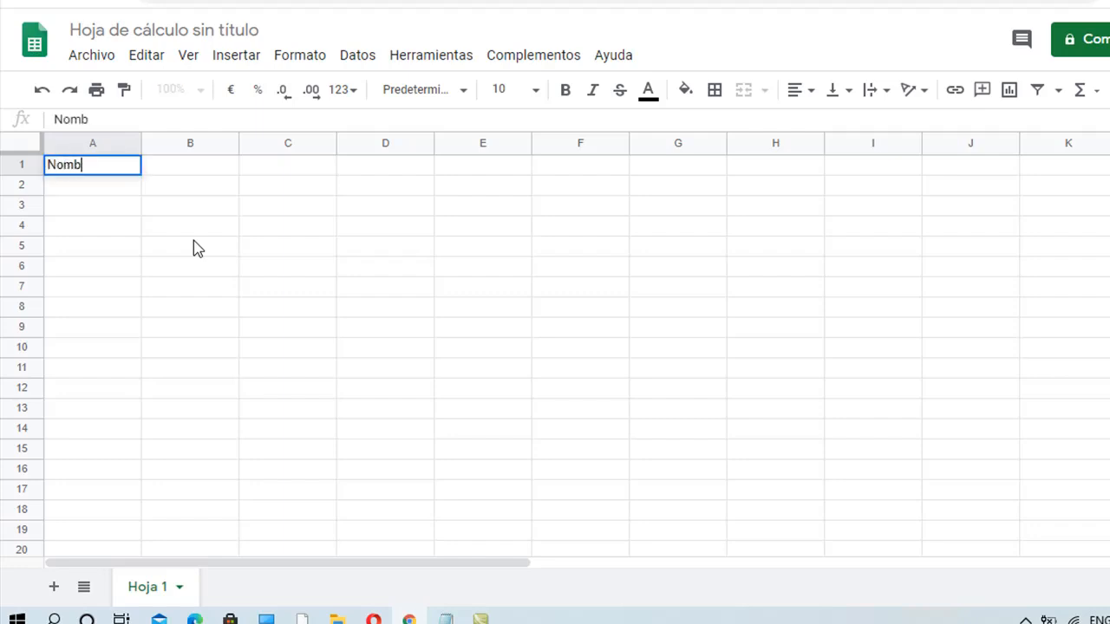
key(BackSpace)
key(BackSpace)
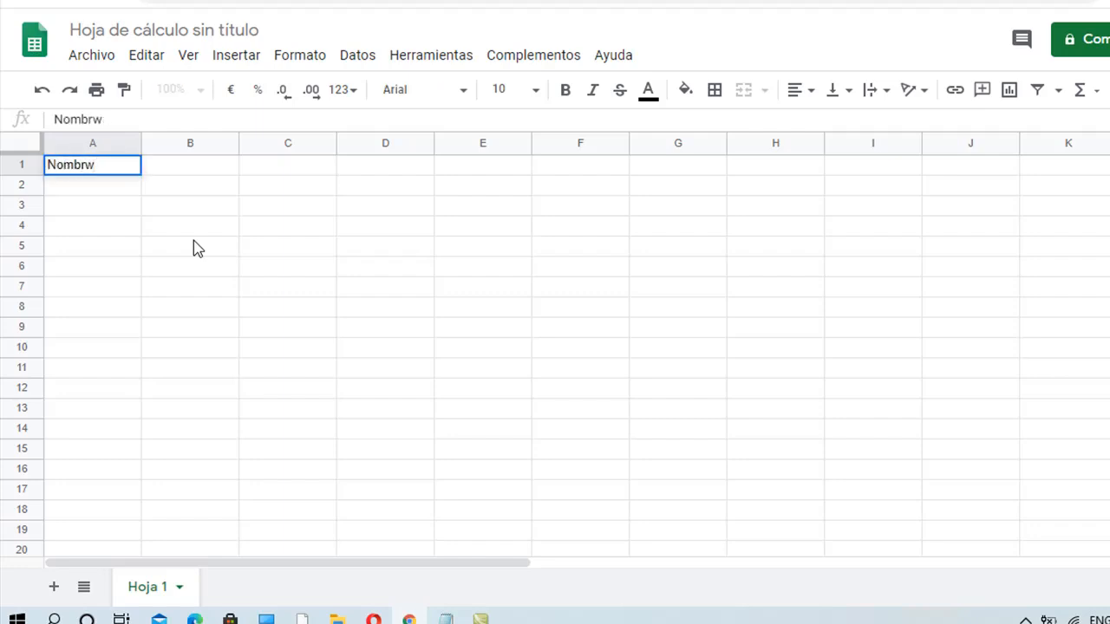
text(e)
key(Tab)
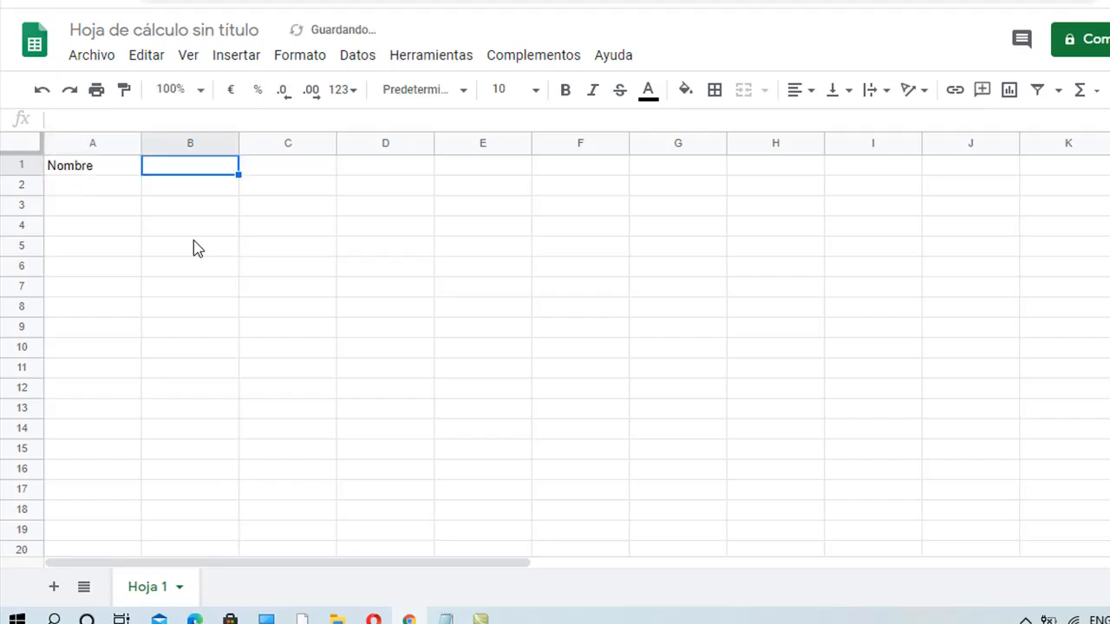
text(Apel)
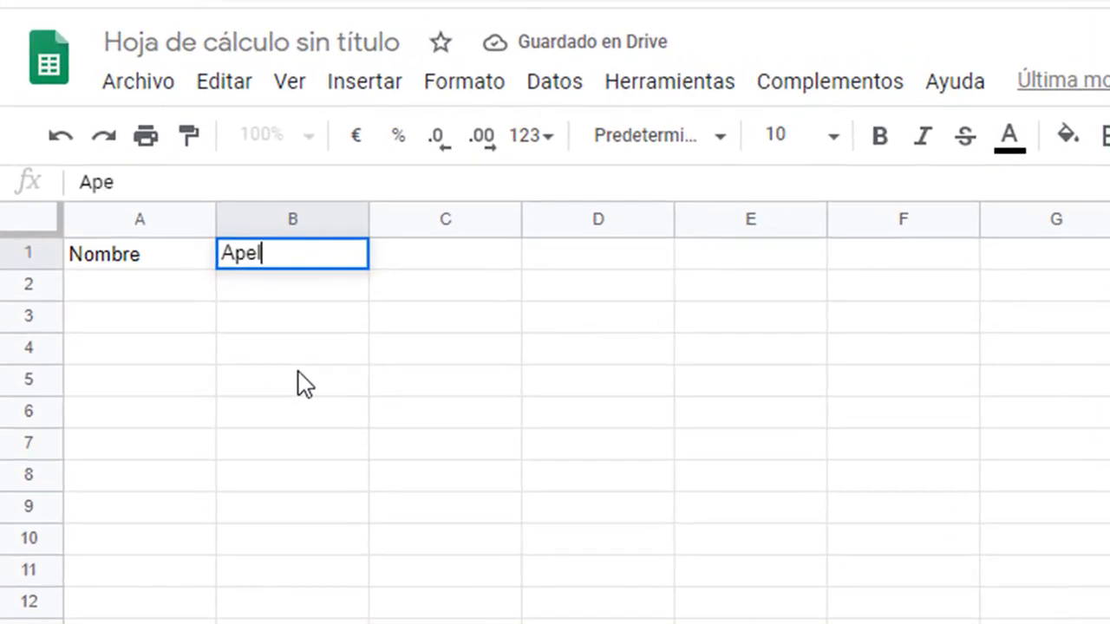
text(lido)
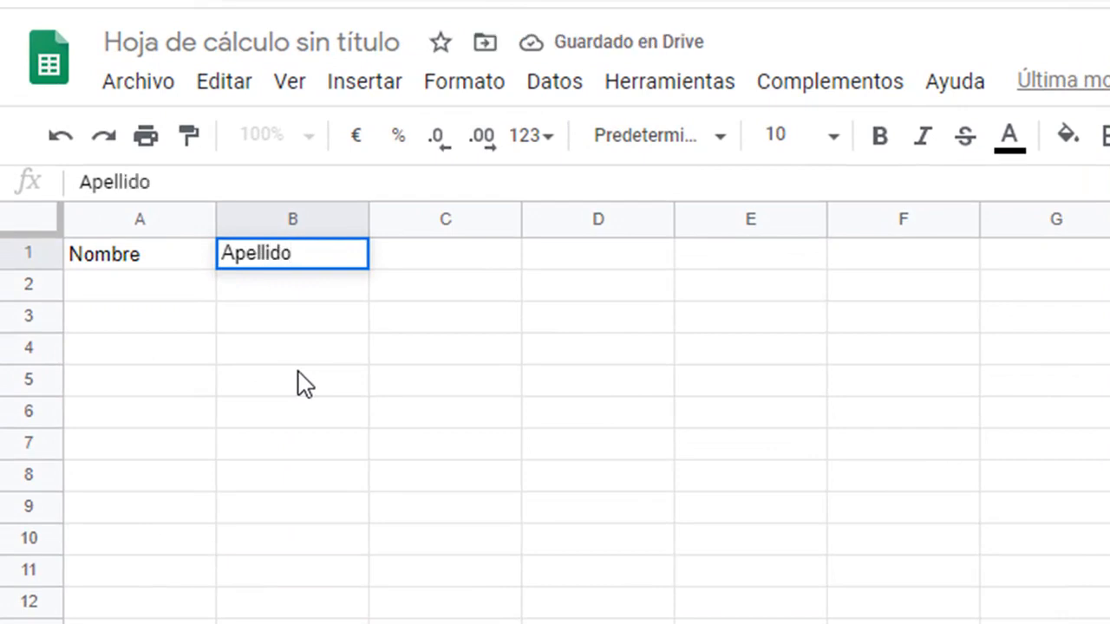
key(Tab)
text(Edad)
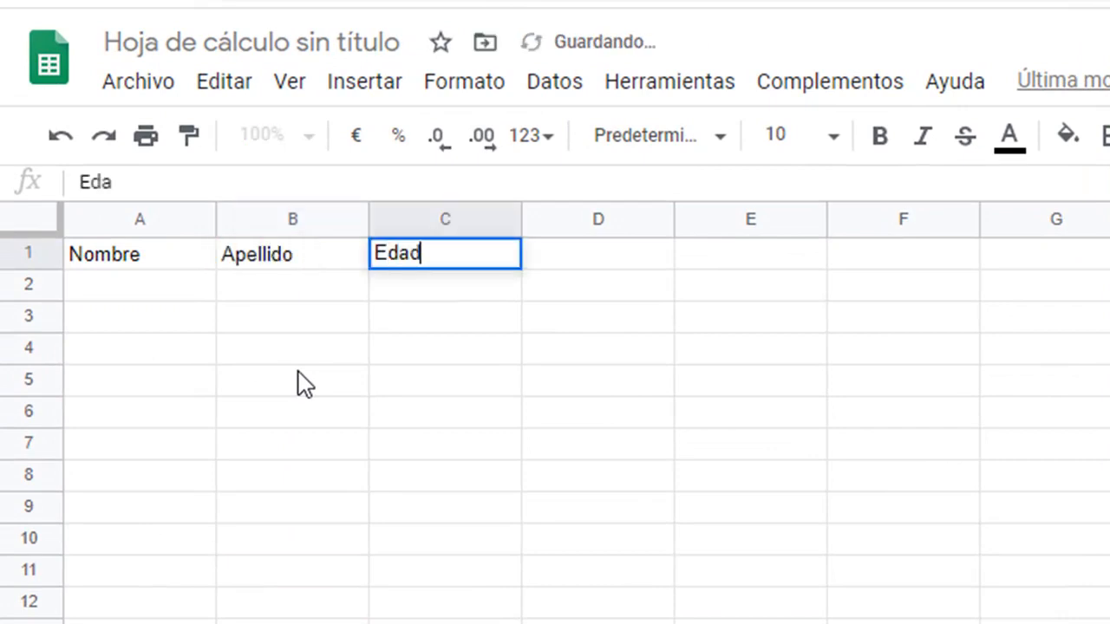
key(Tab)
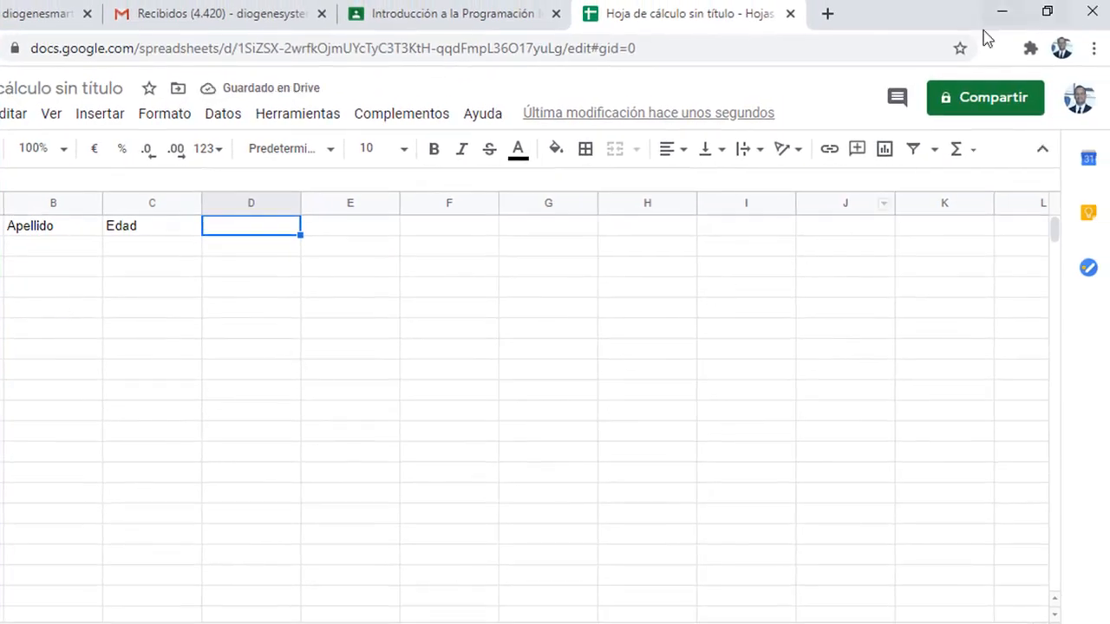
- Name the spreadsheet Grupo_to_A via Compartir, removing the stray character before saving
click(977, 101)
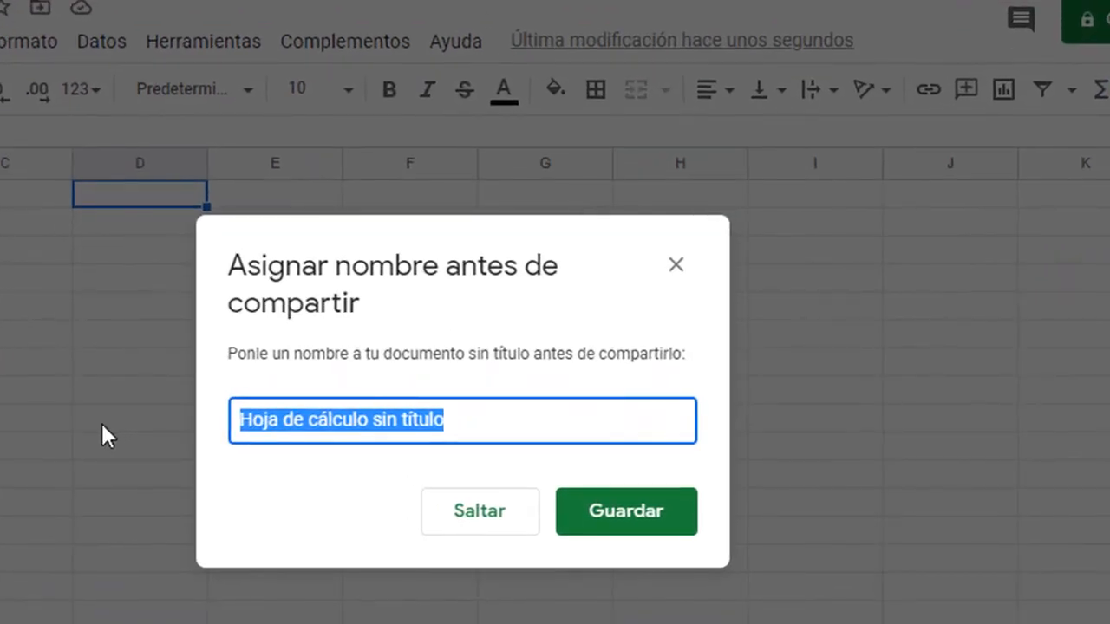
text(Grupo)
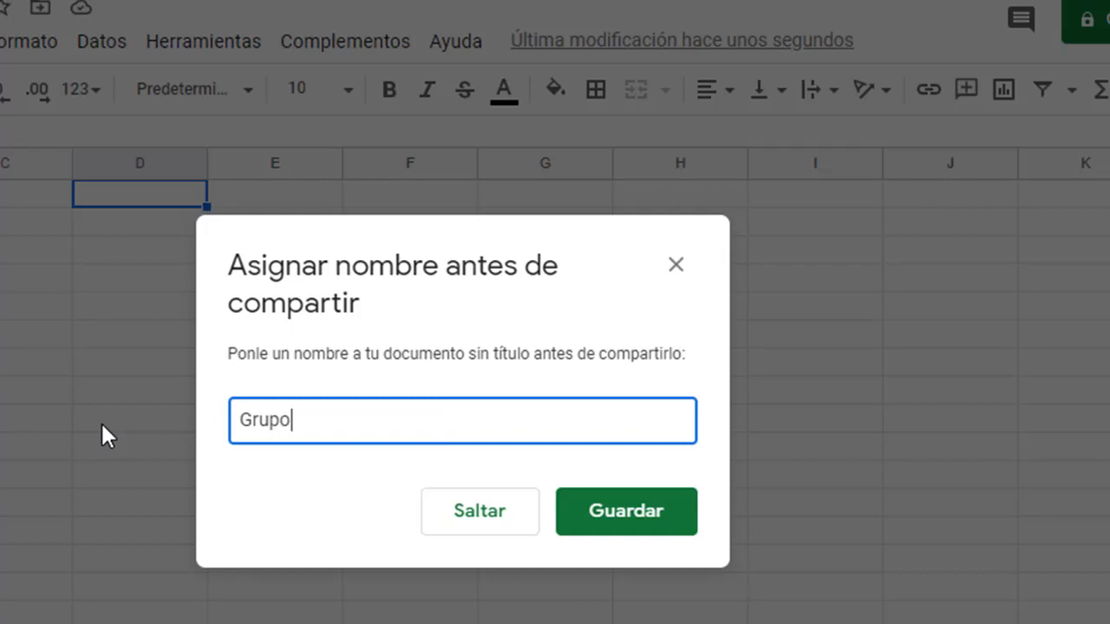
text(_)
text(^to)
text(_A)
key(Left)
key(Left)
key(Left)
key(Left)
key(BackSpace)
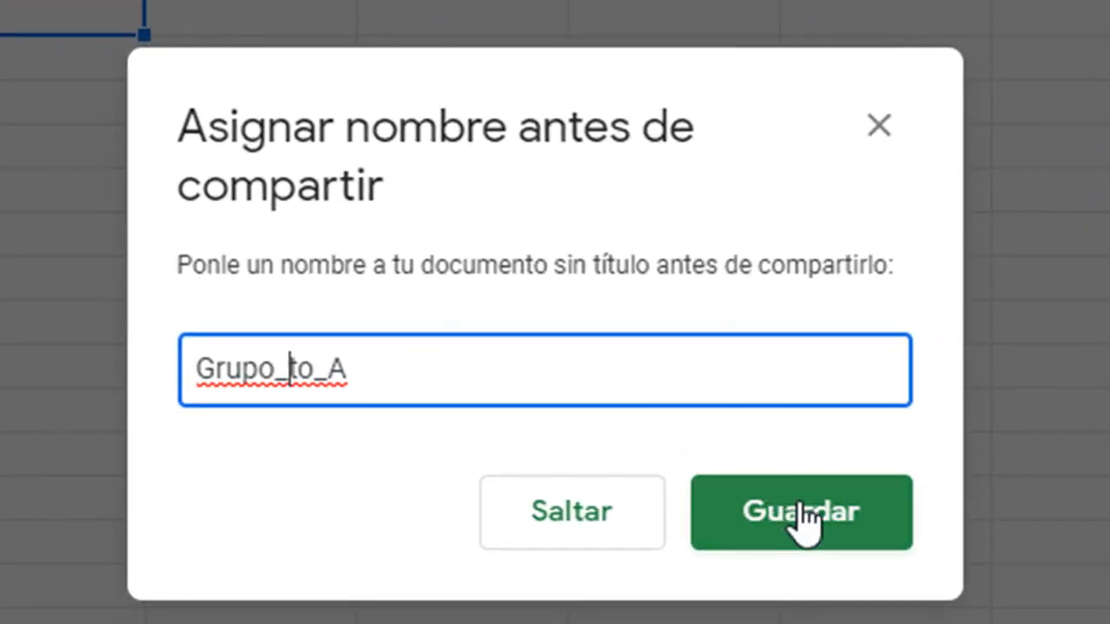
click(809, 514)
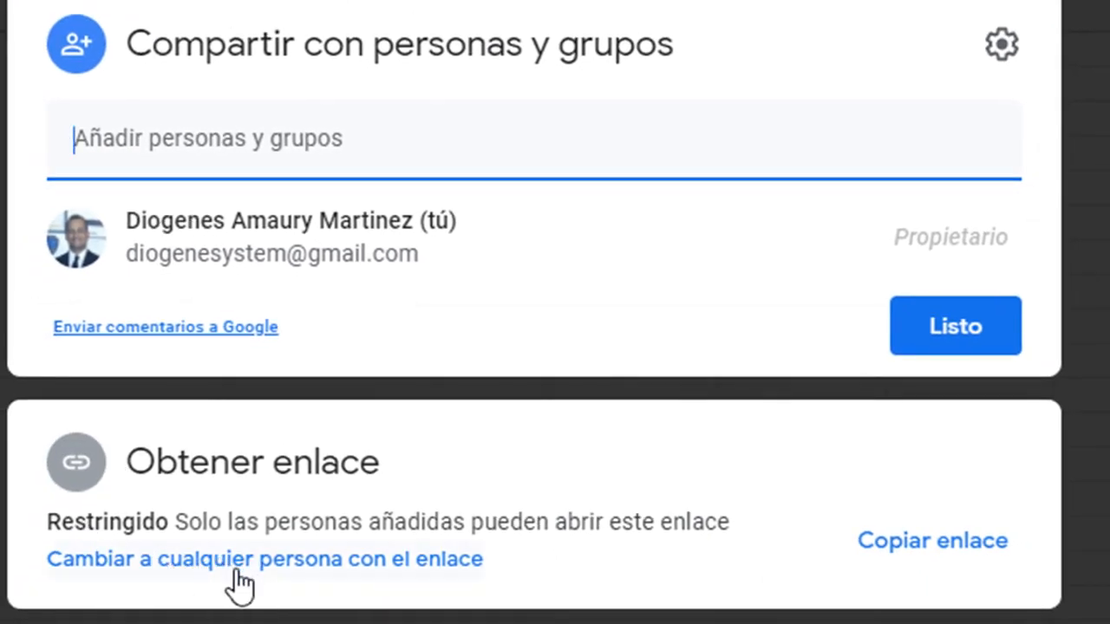
- Give anyone with the link Editor access to Grupo_to_A and copy the link
click(308, 575)
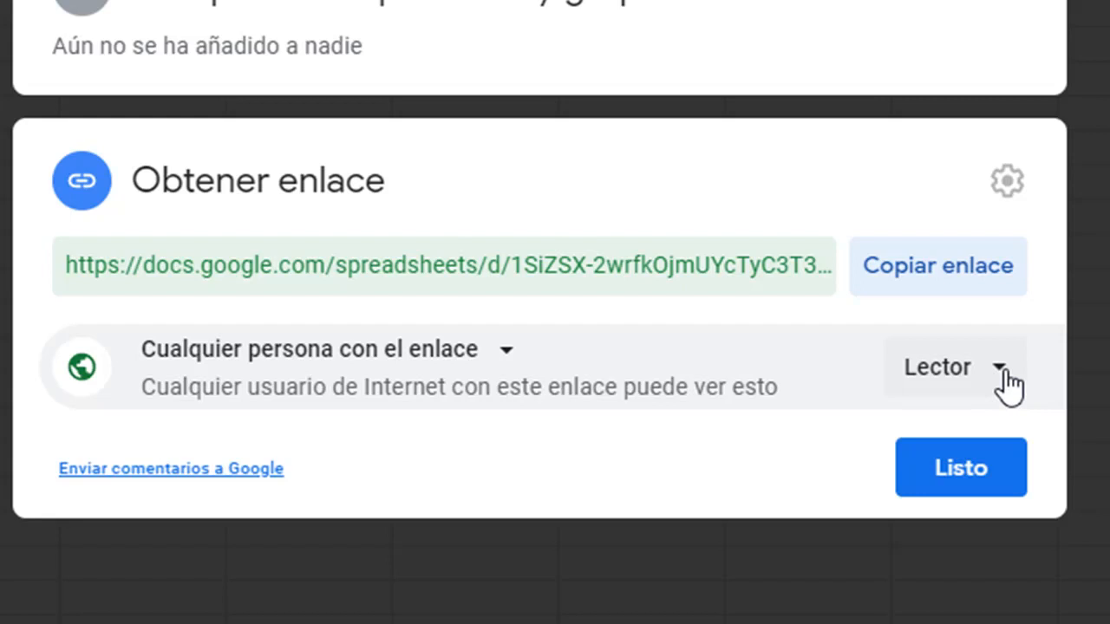
click(1004, 383)
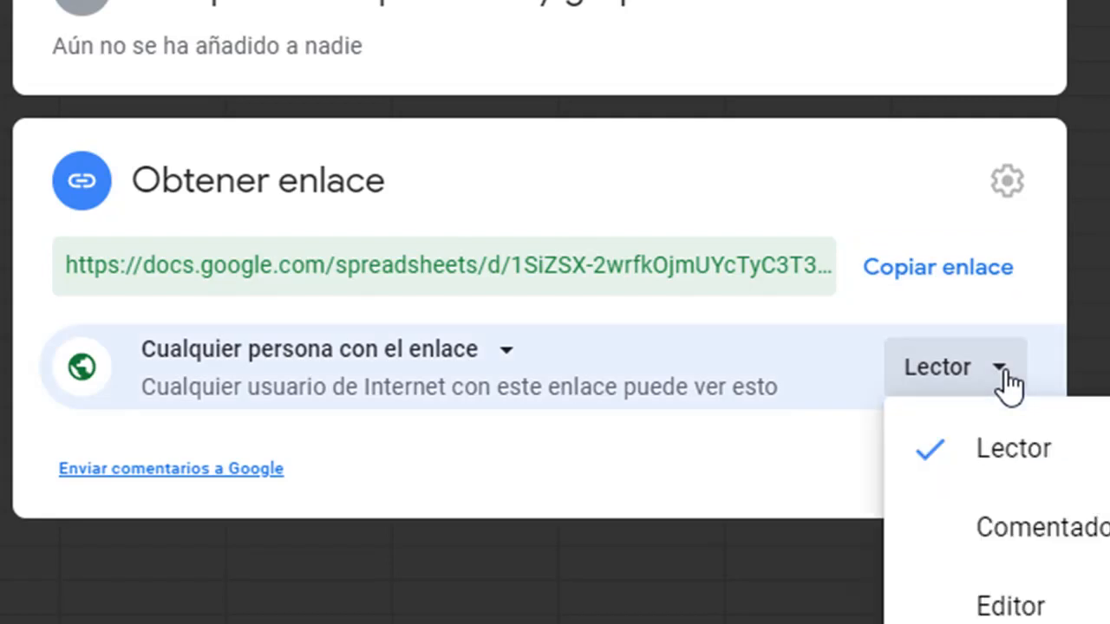
click(1006, 606)
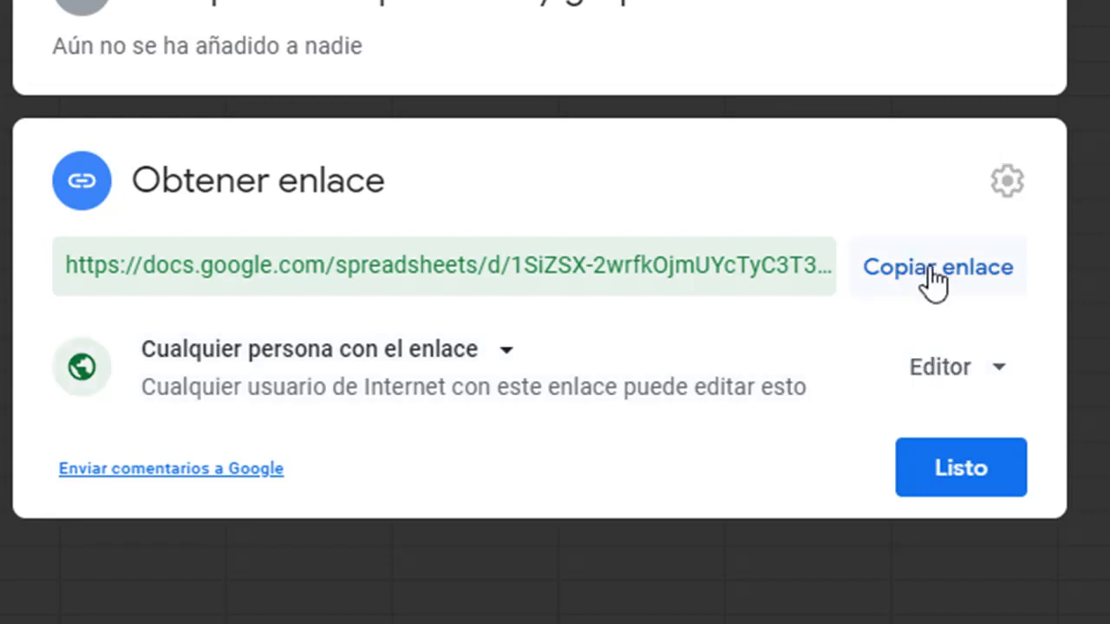
click(954, 276)
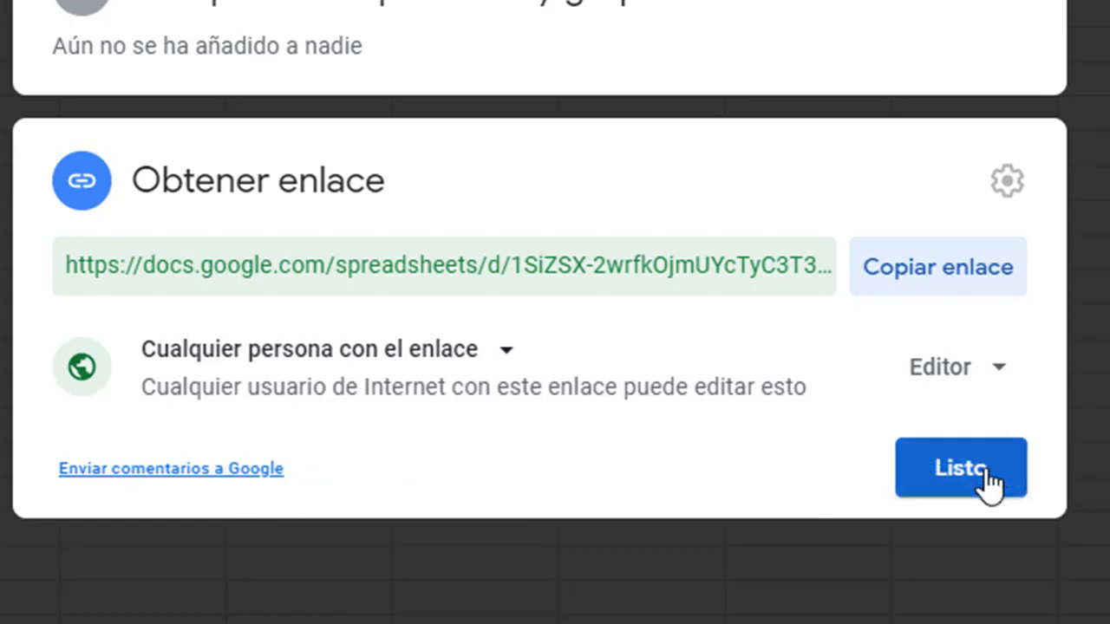
click(985, 473)
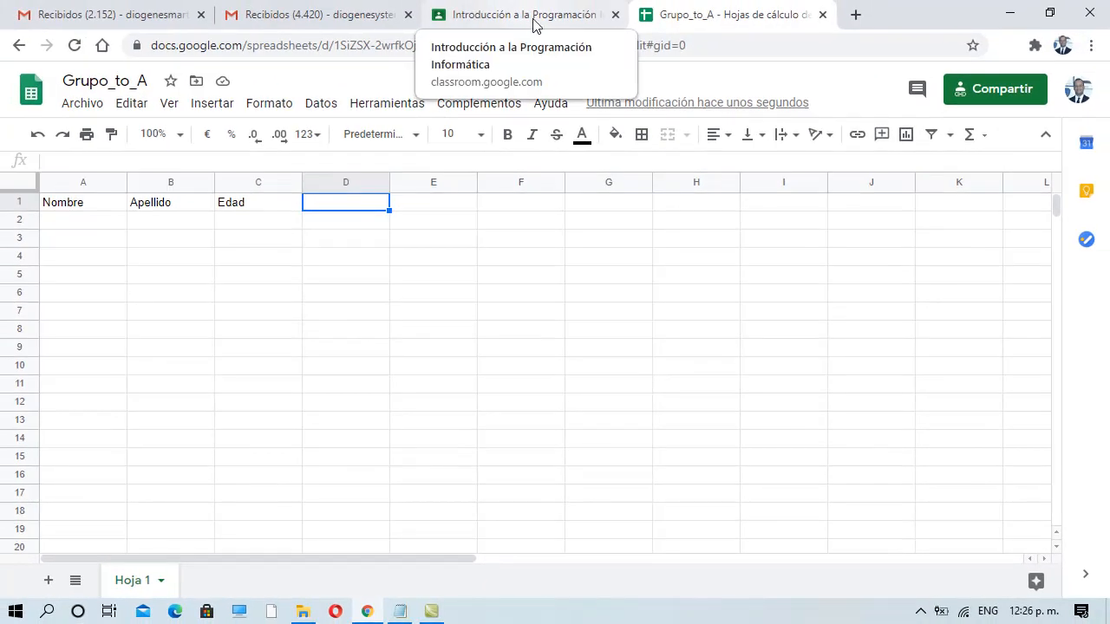
- Publish a class post reading 'Favor llenar este link' followed by the pasted spreadsheet link
click(544, 19)
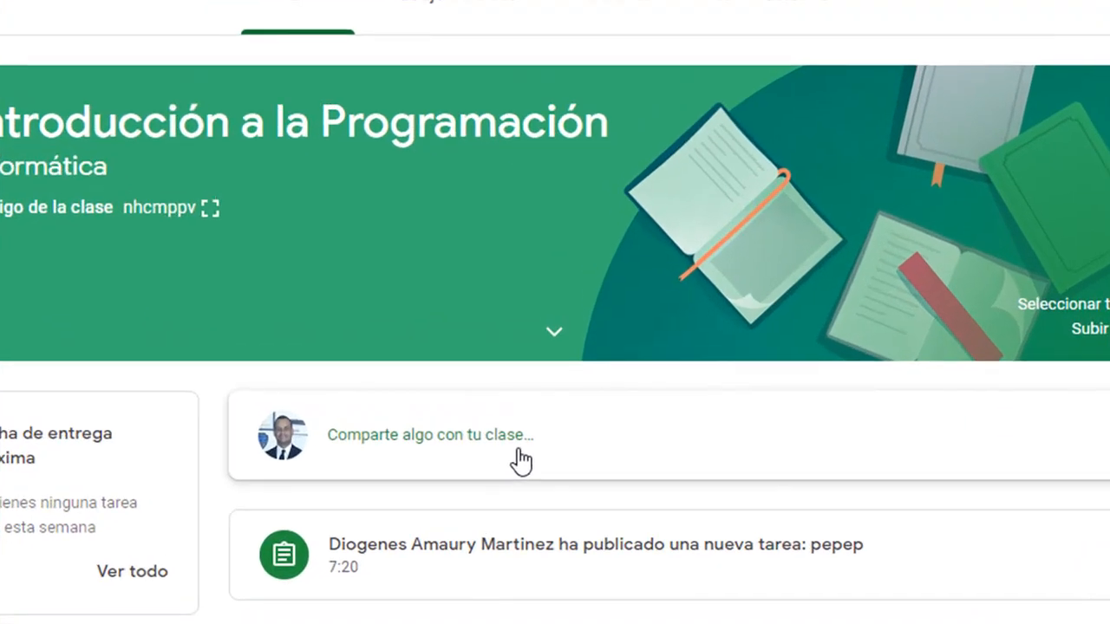
click(431, 451)
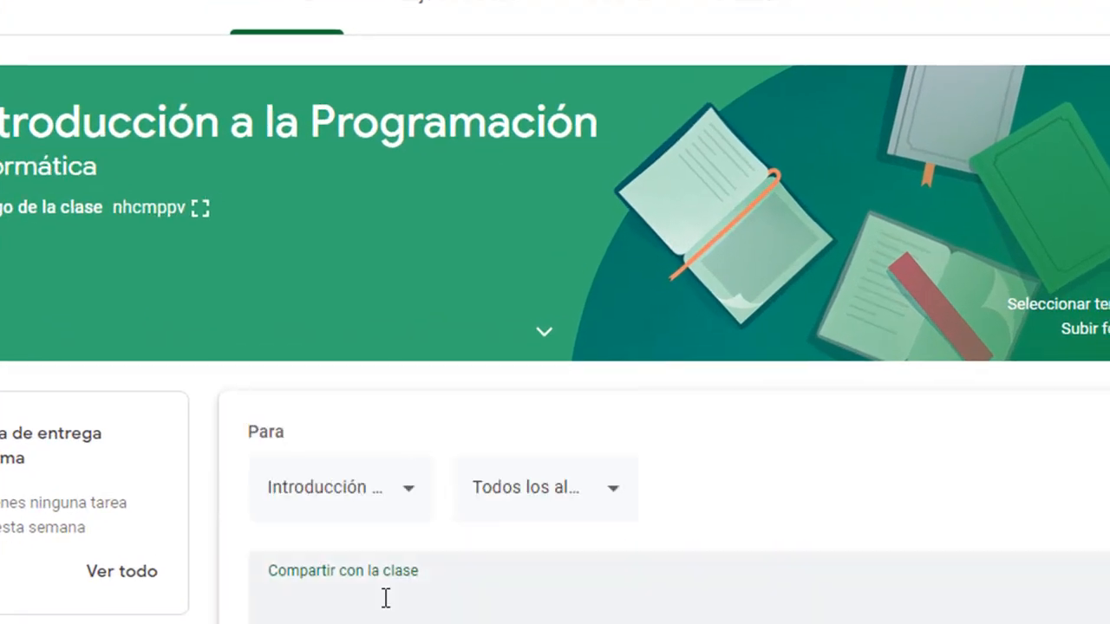
text(Favor llenar este link)
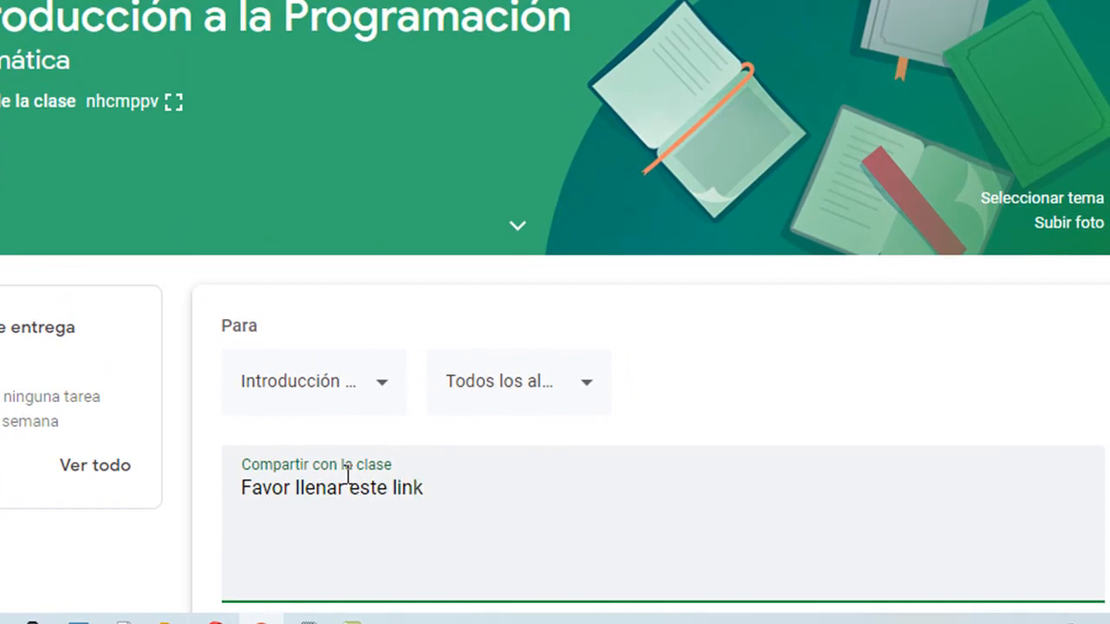
key(Return)
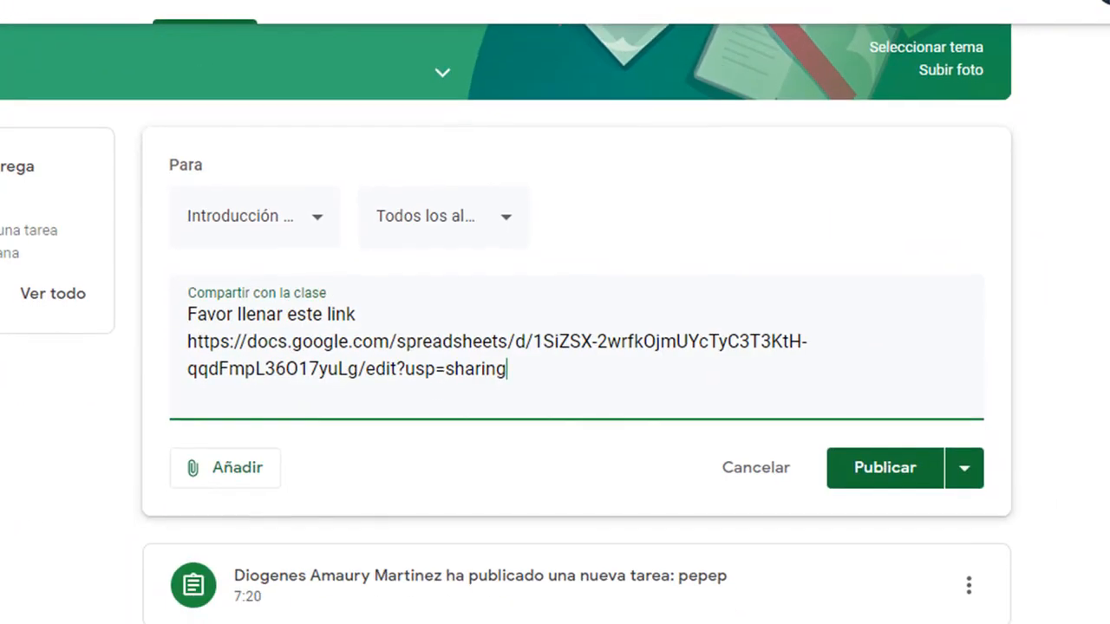
click(865, 471)
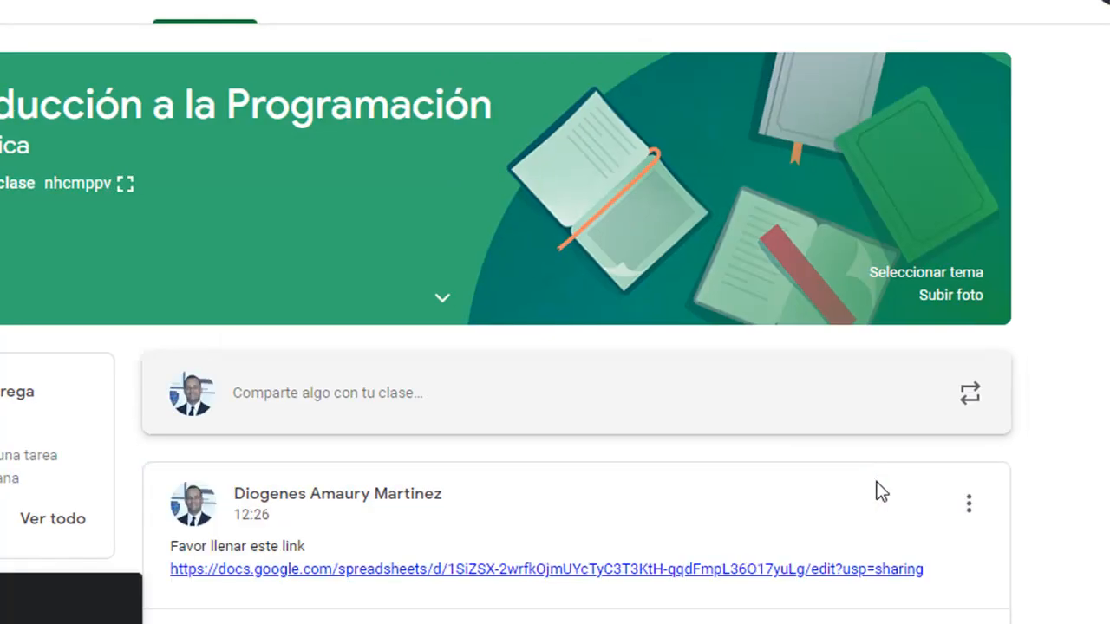
- Open the Grupo_to_A spreadsheet from the docs.google.com link in the new post
scroll(575, 325, down, 1)
scroll(508, 322, down, 1)
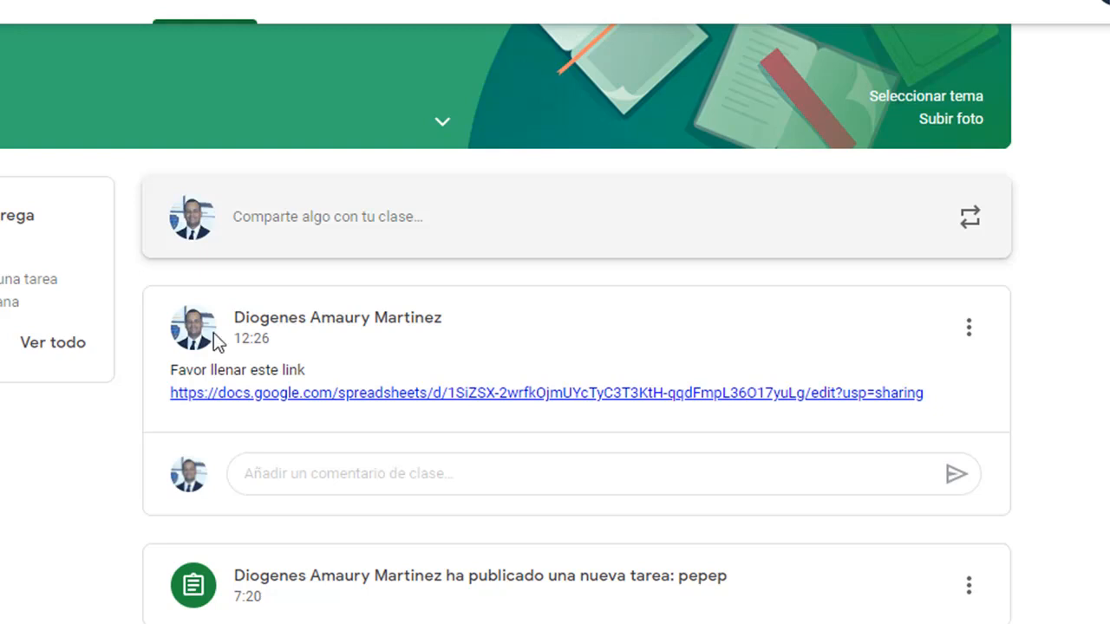
click(418, 404)
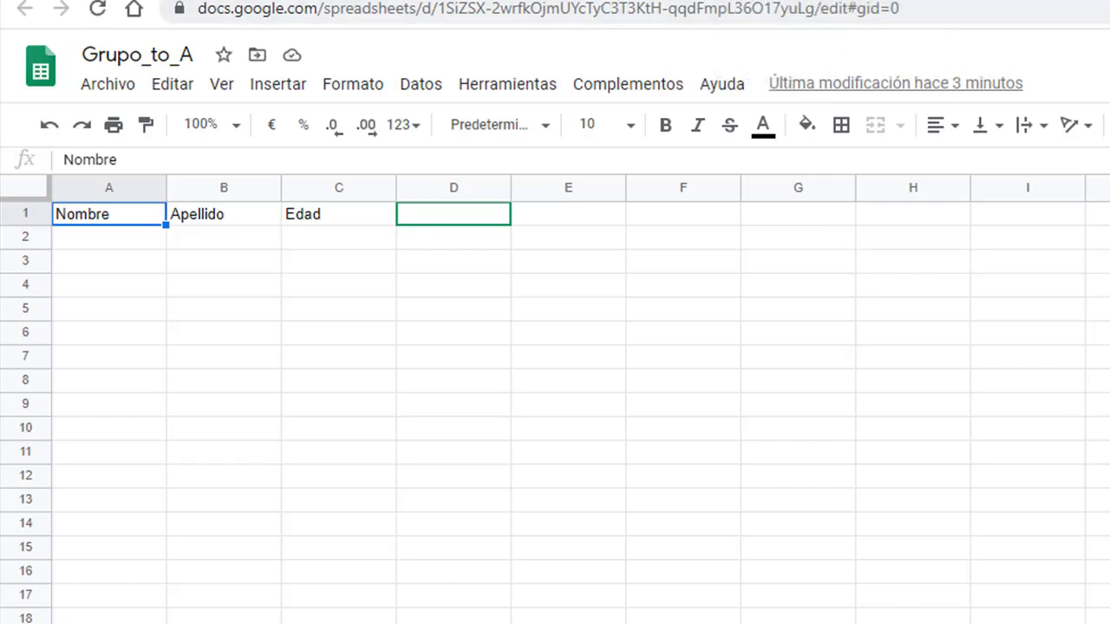
- Close the Grupo_to_A tab to return to the Introducción a la Programación stream
click(970, 1)
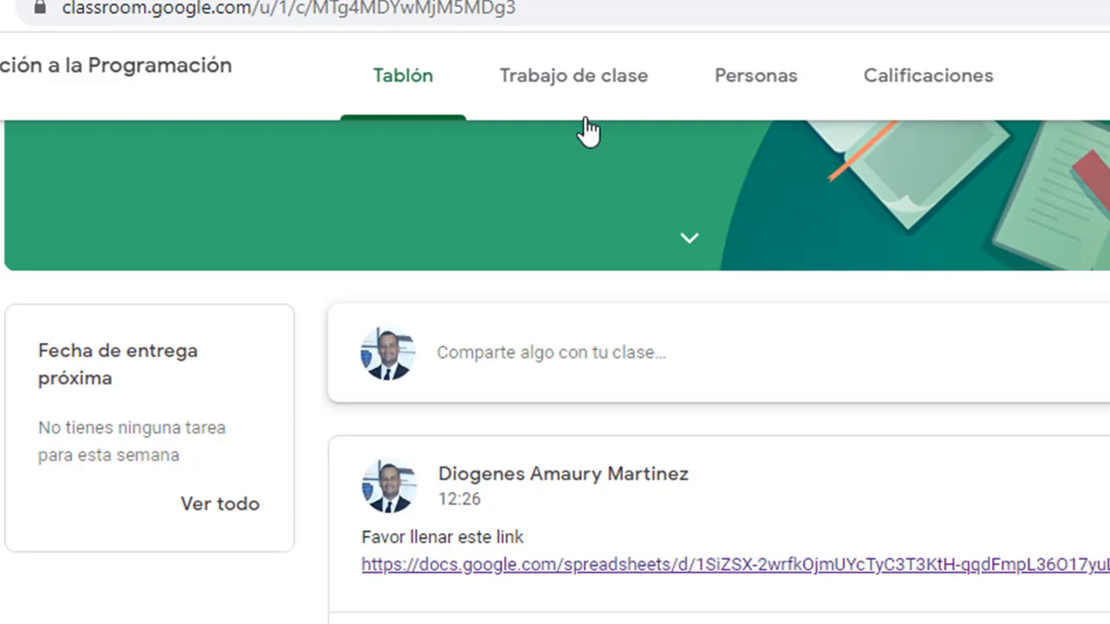
- Create a new Tarea under Trabajo de clase titled 'Actividad 1'
click(563, 81)
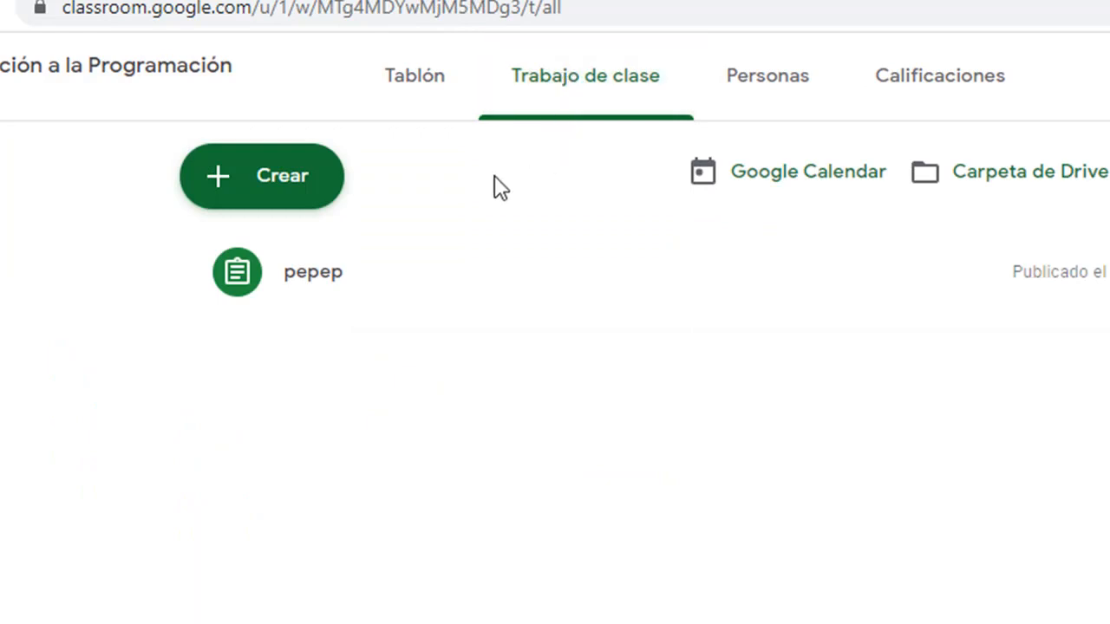
click(267, 191)
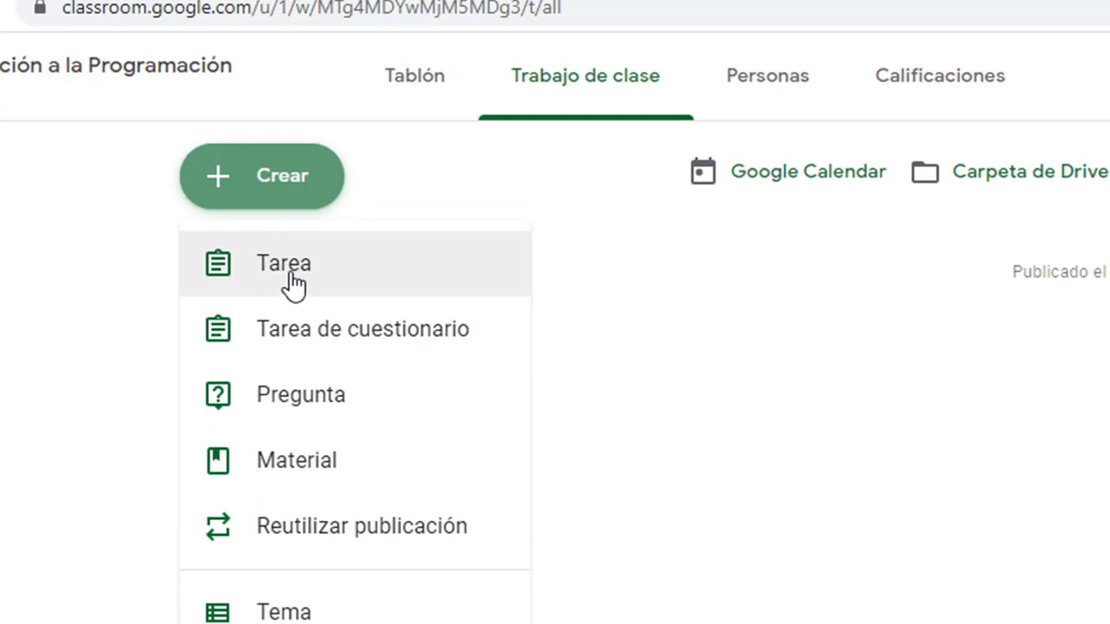
click(286, 286)
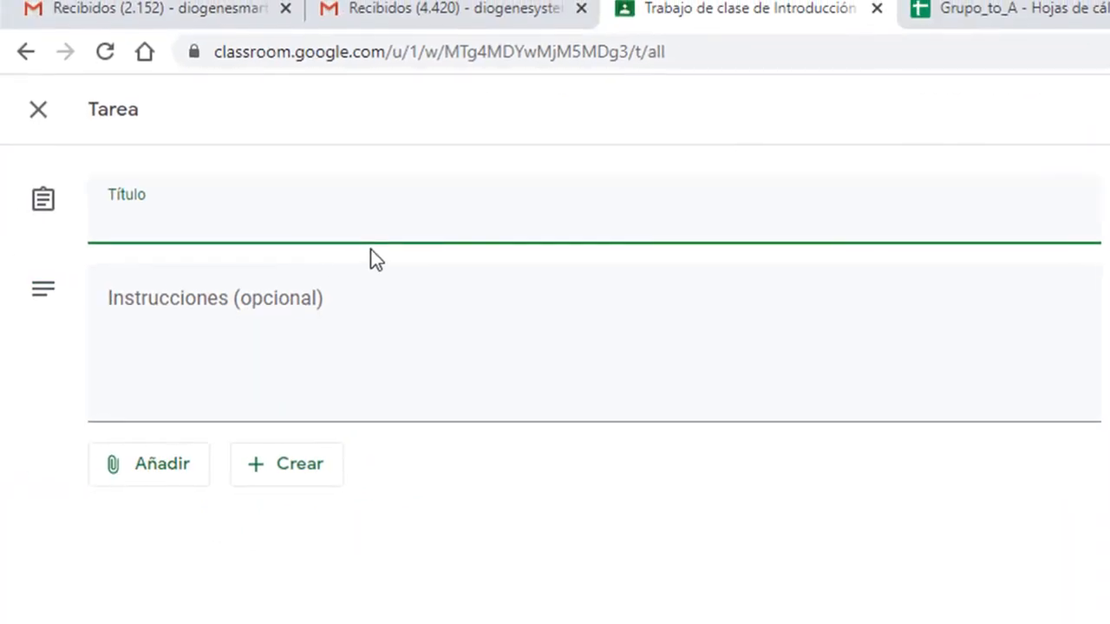
text(A)
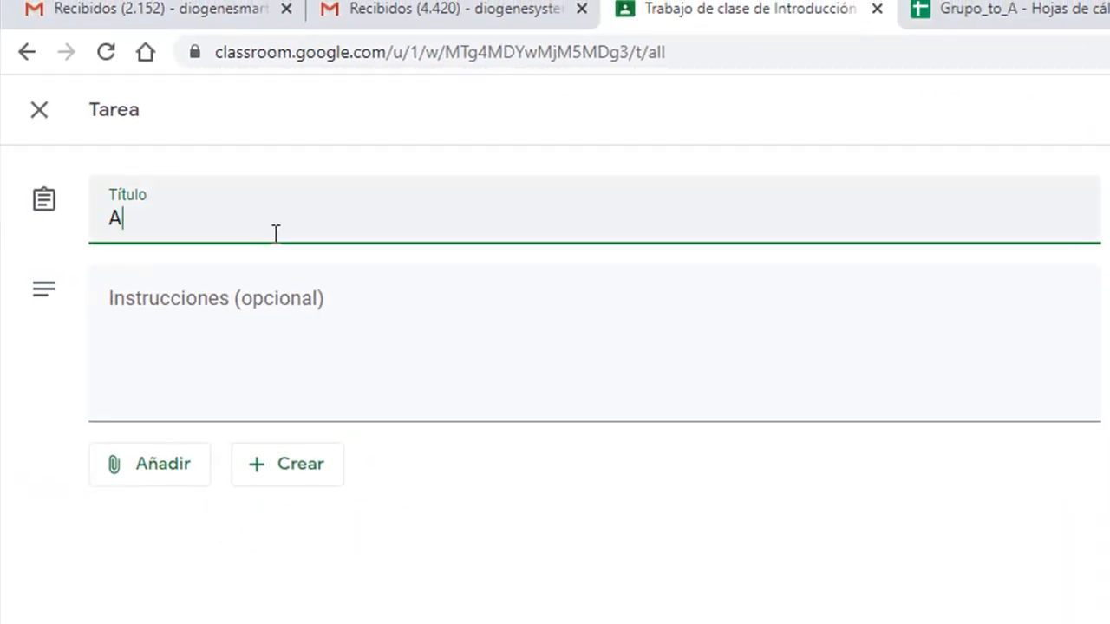
text(ctividad 1)
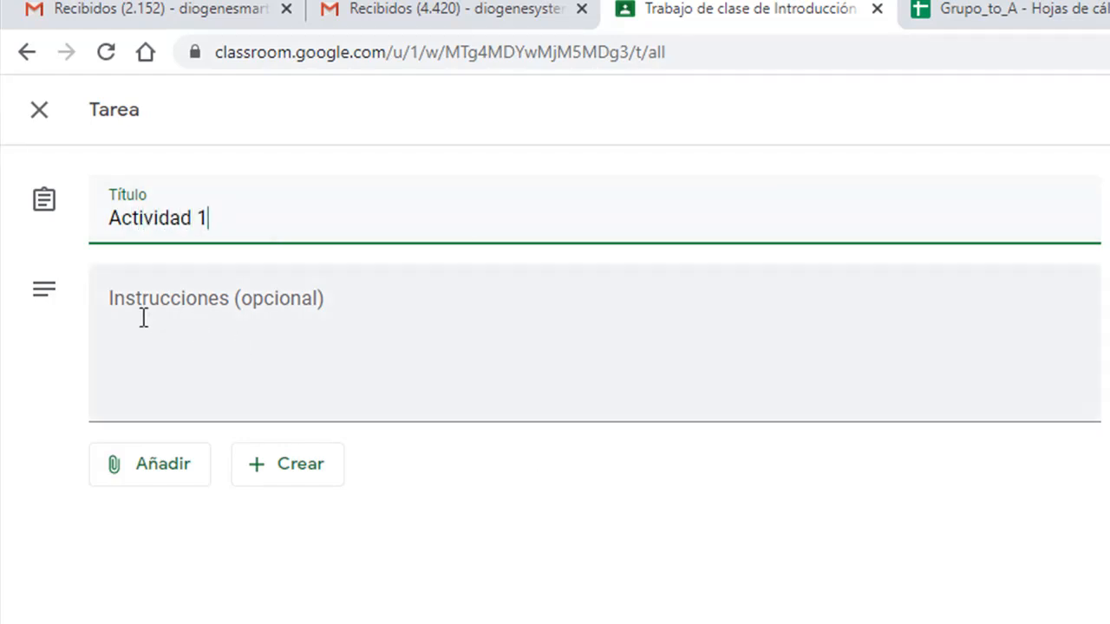
- Begin the instructions with 'Saludos distinguidos participantes, en este espacio'
click(182, 312)
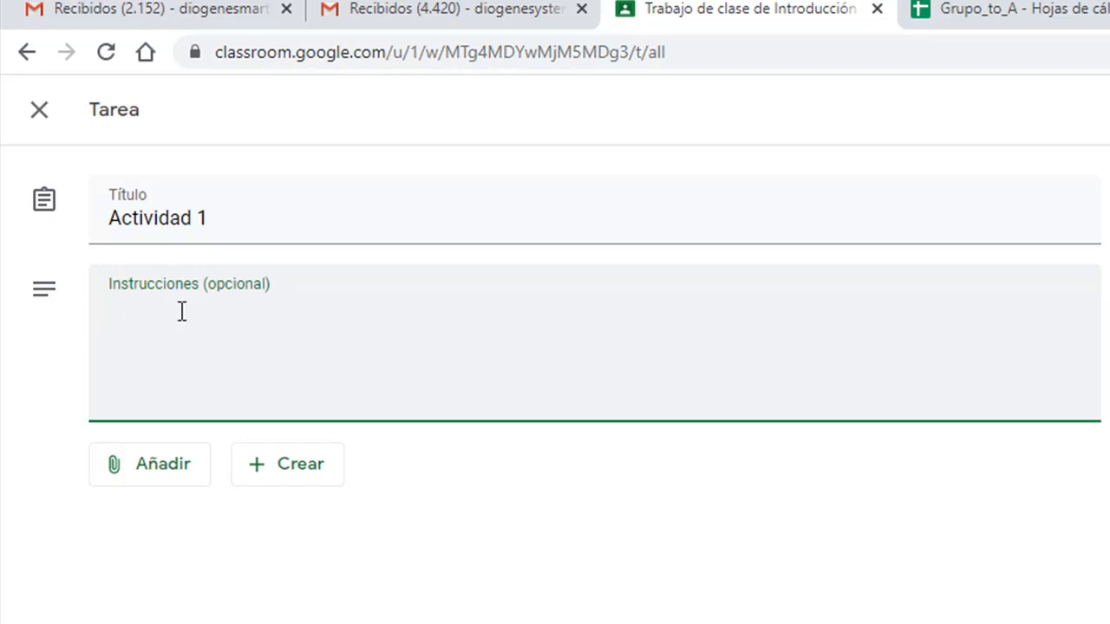
text(E)
key(BackSpace)
text(C)
key(BackSpace)
text(Saludos distinguidos p)
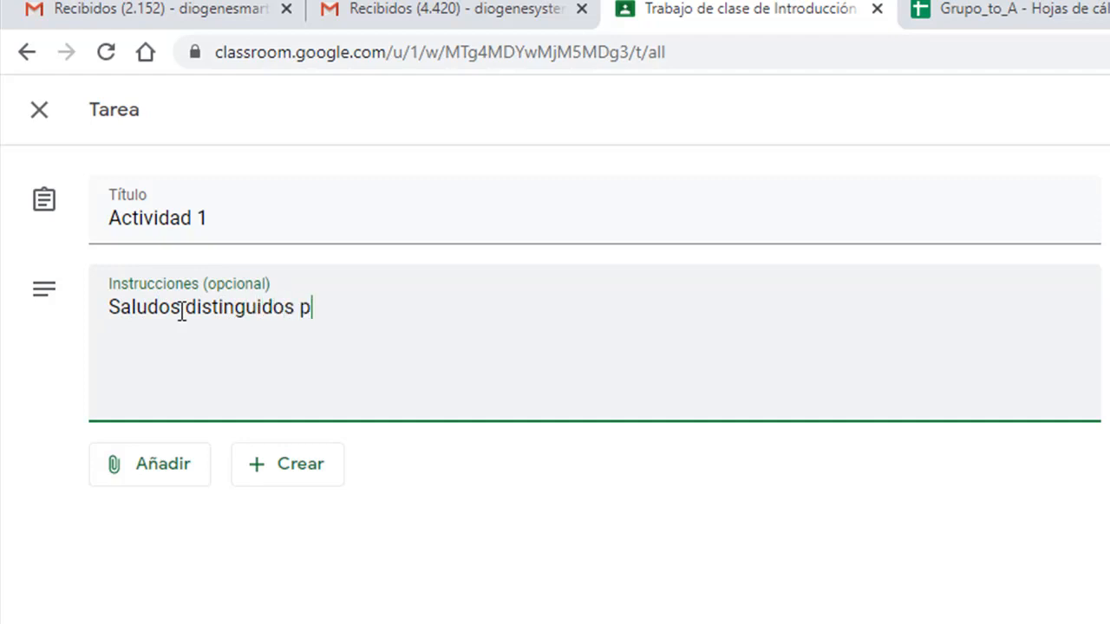
text(articip)
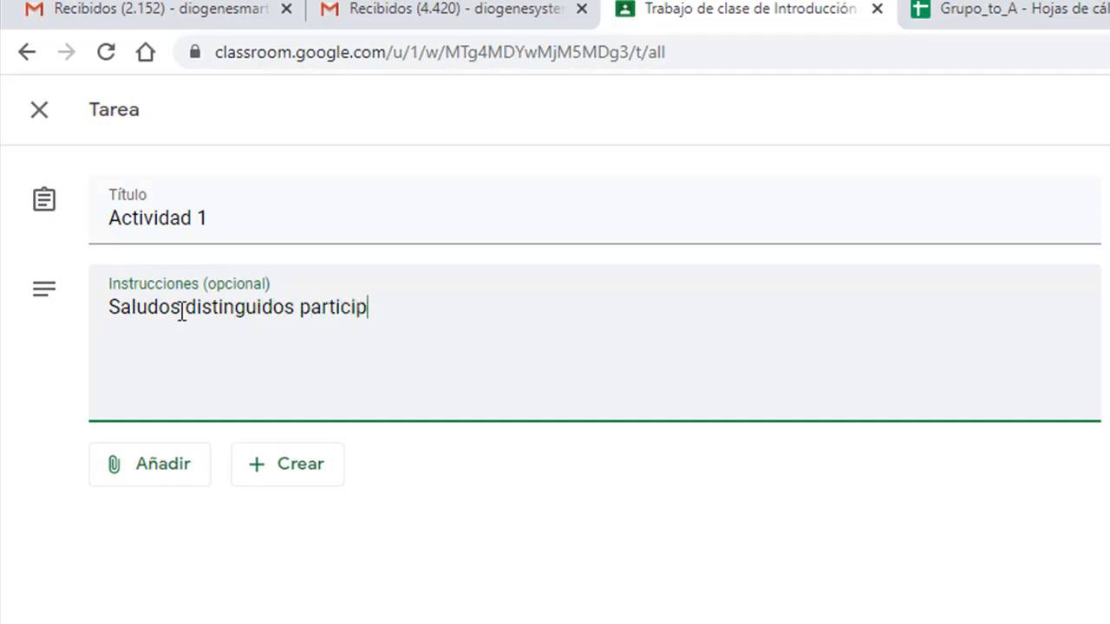
text(ante)
key(BackSpace)
text(s, en este e)
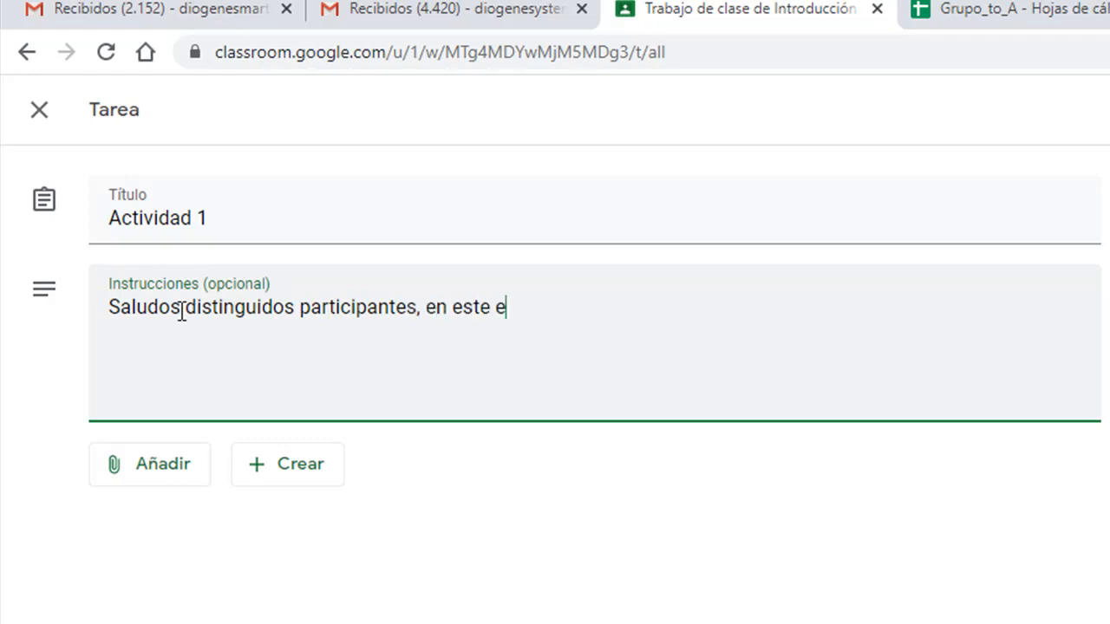
text(spacio colacar)
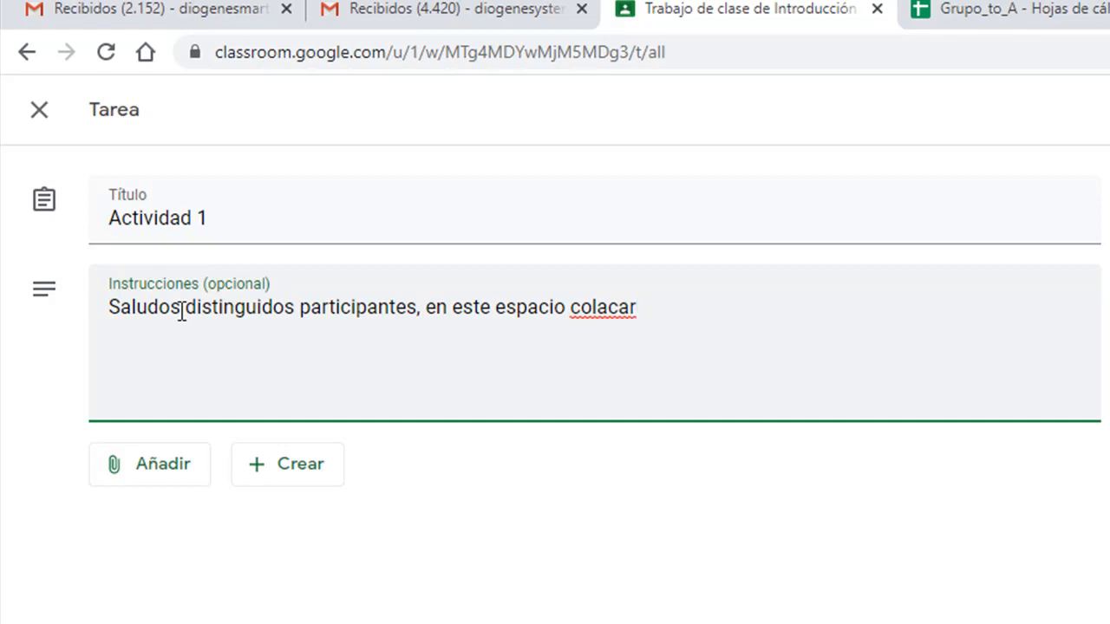
key(BackSpace)
key(BackSpace)
key(BackSpace)
key(BackSpace)
key(BackSpace)
key(BackSpace)
key(BackSpace)
key(BackSpace)
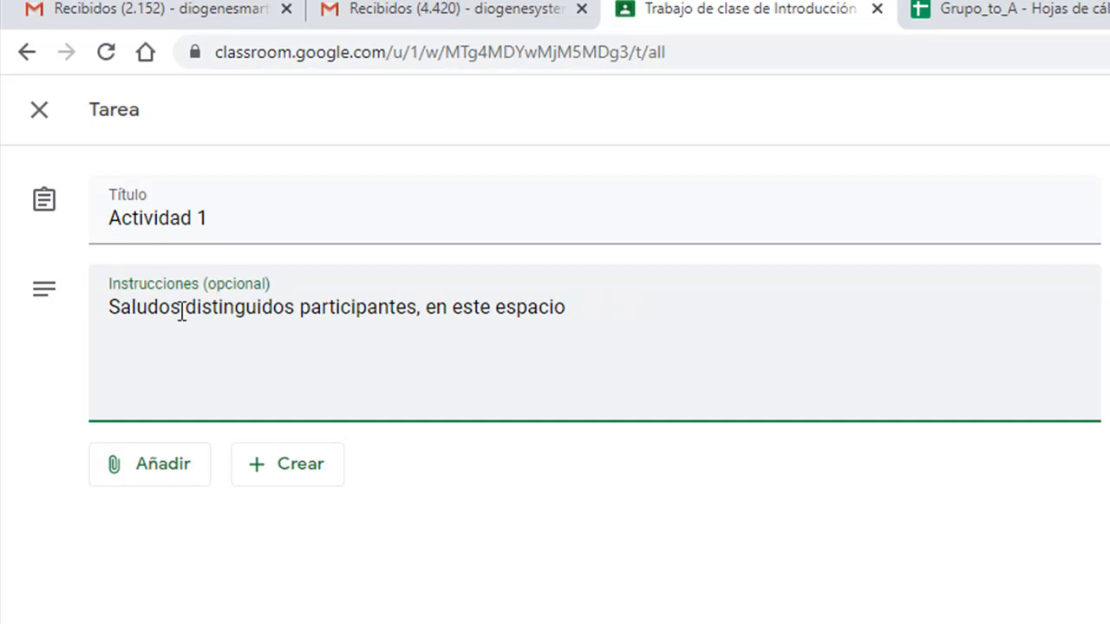
- Finish the instructions asking to upload the program summing a and b into c, correcting 'almacena'
text(subir el pro)
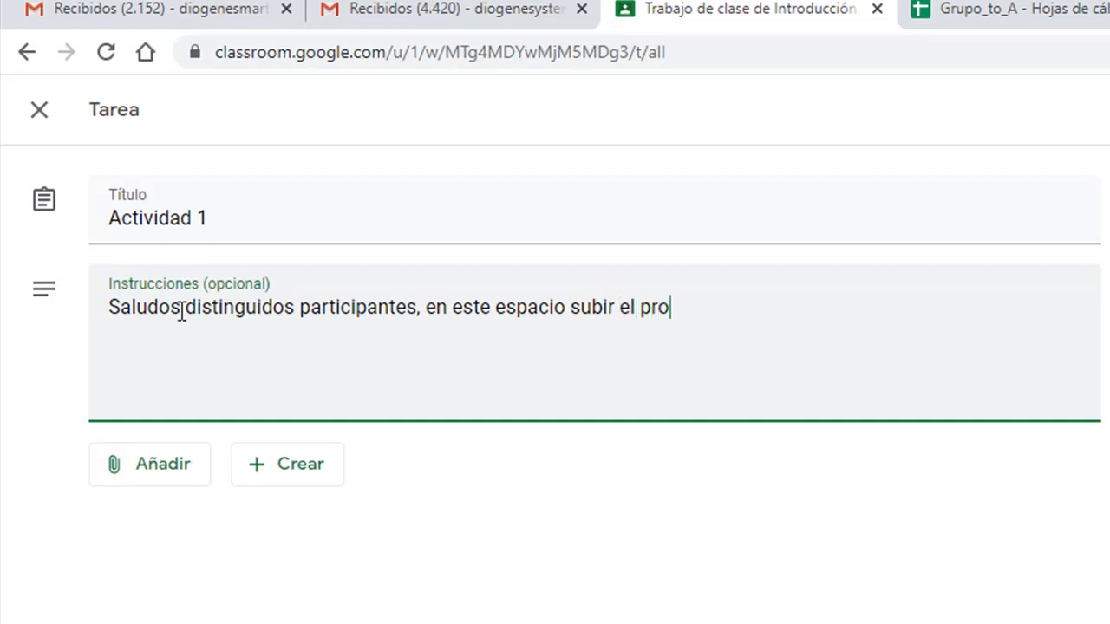
text(grama que )
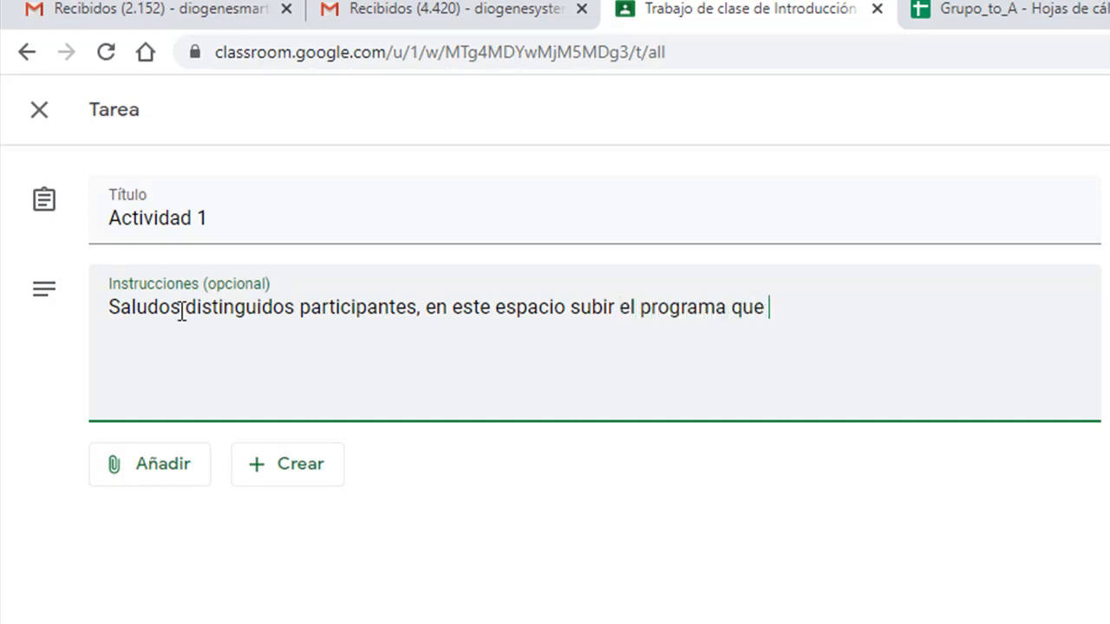
text(suma la variab)
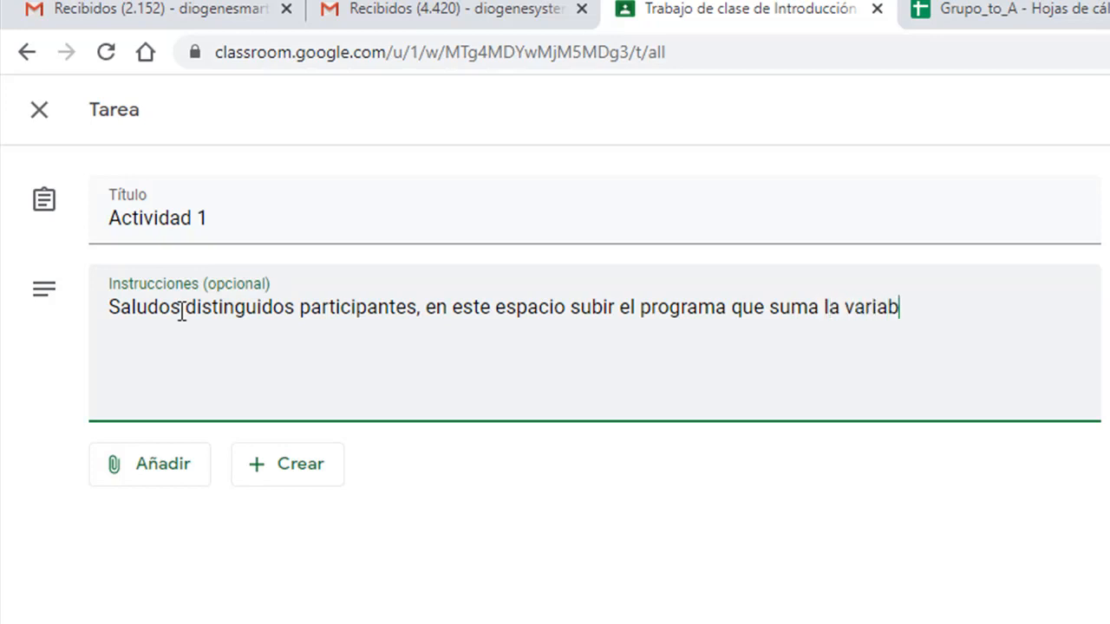
text(les a y b)
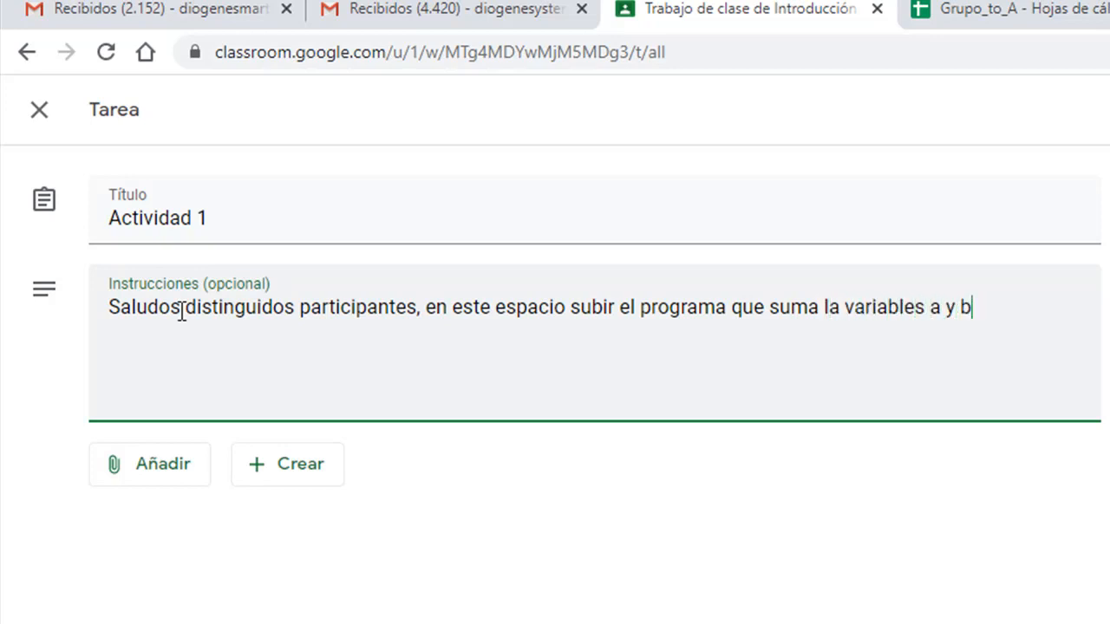
text( y la alm)
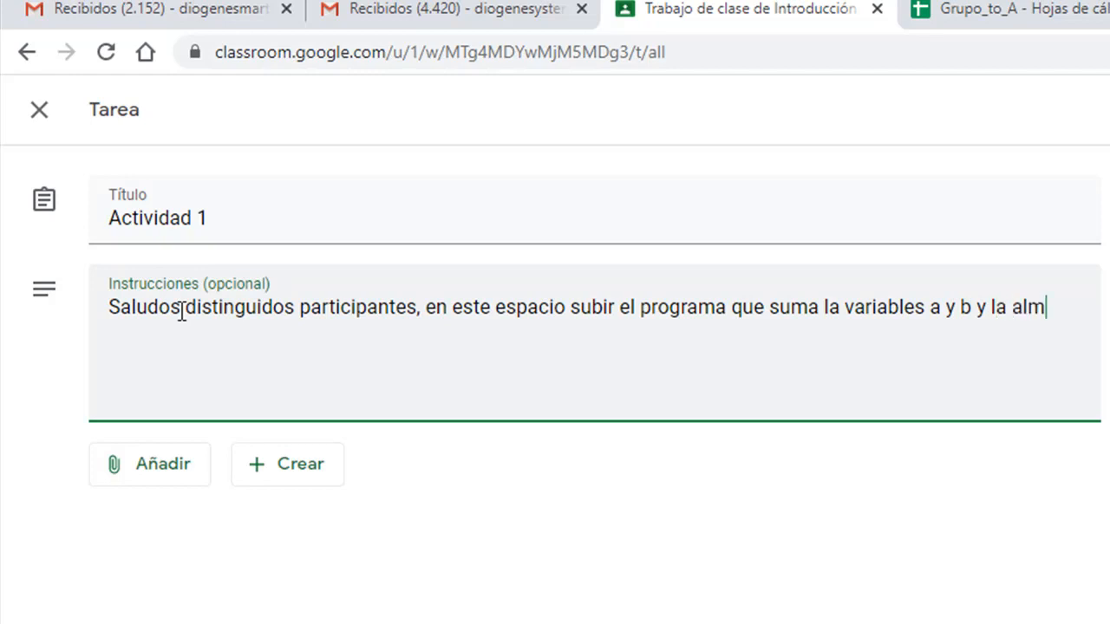
text(acen en )
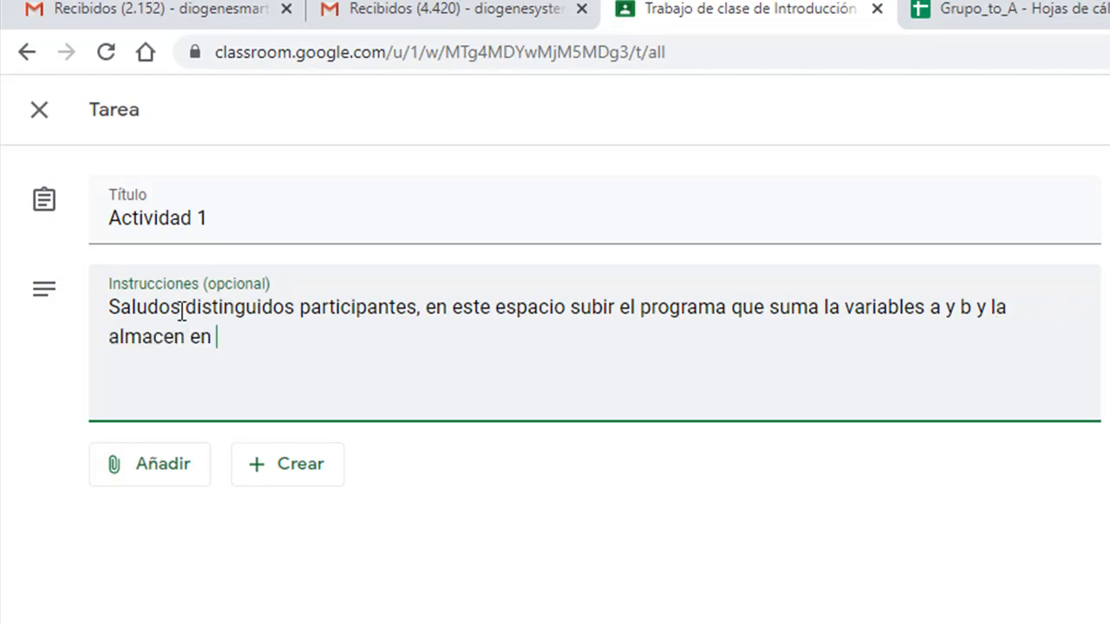
text(la variable )
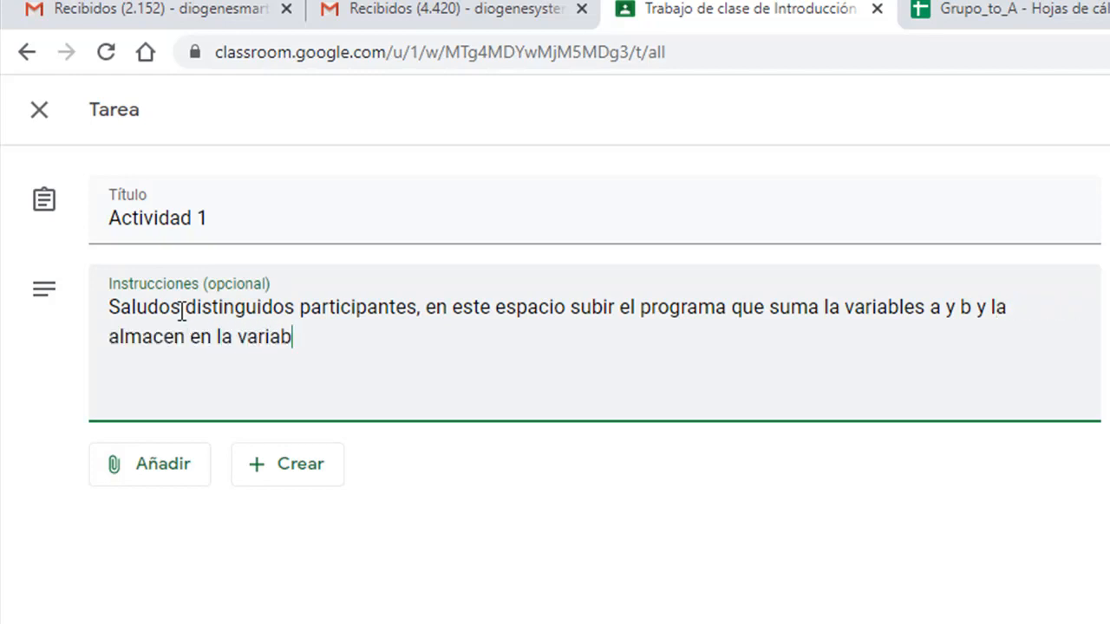
text(c.)
click(142, 335)
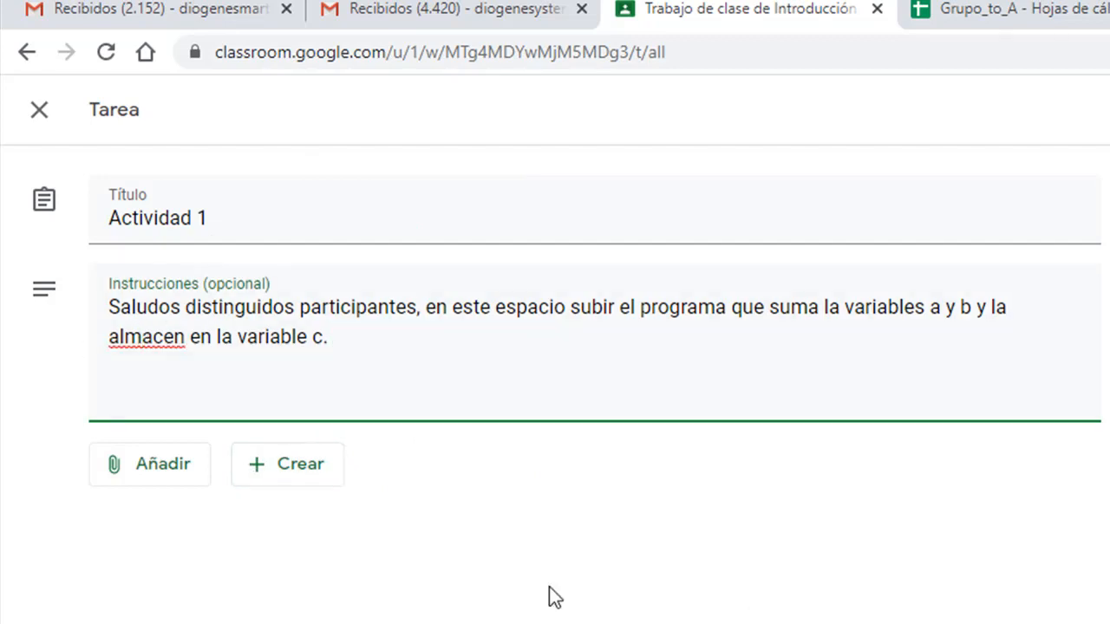
click(185, 335)
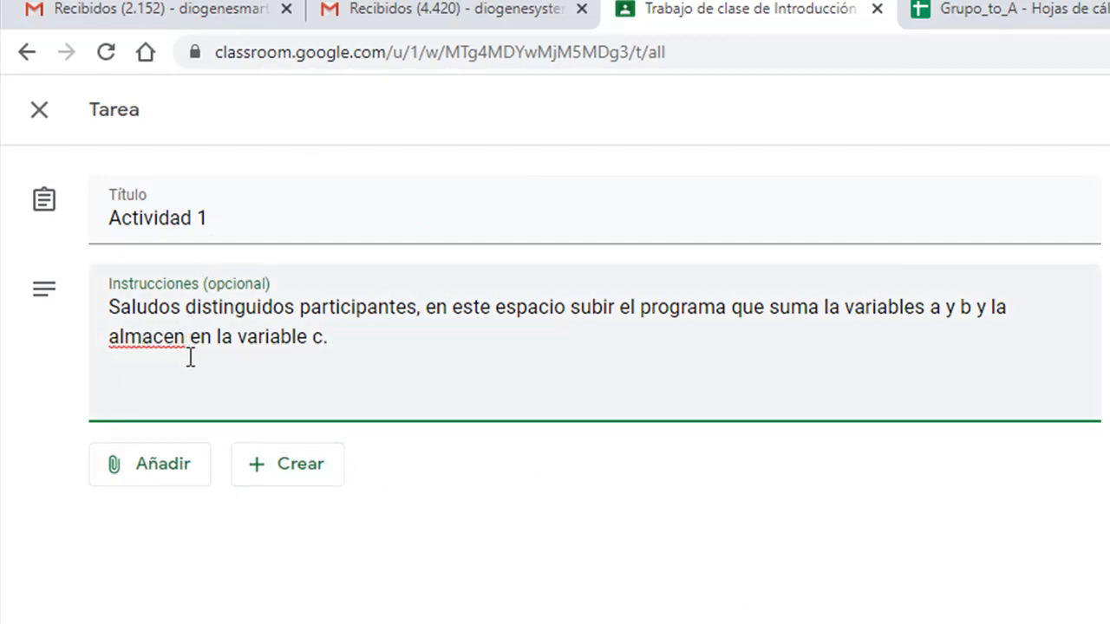
text(a)
click(361, 342)
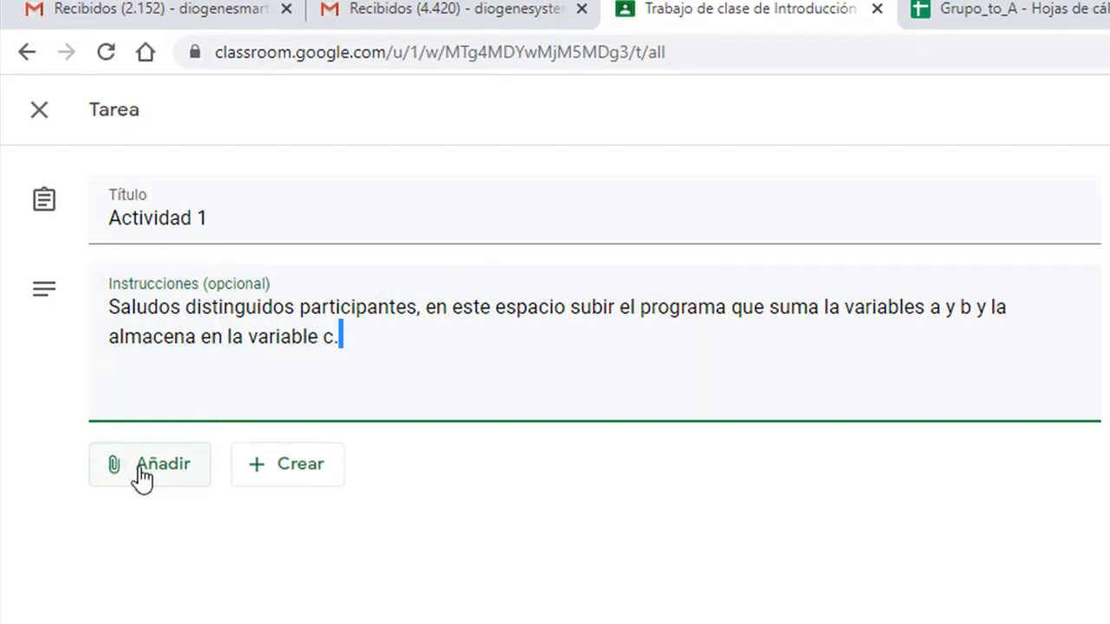
click(166, 474)
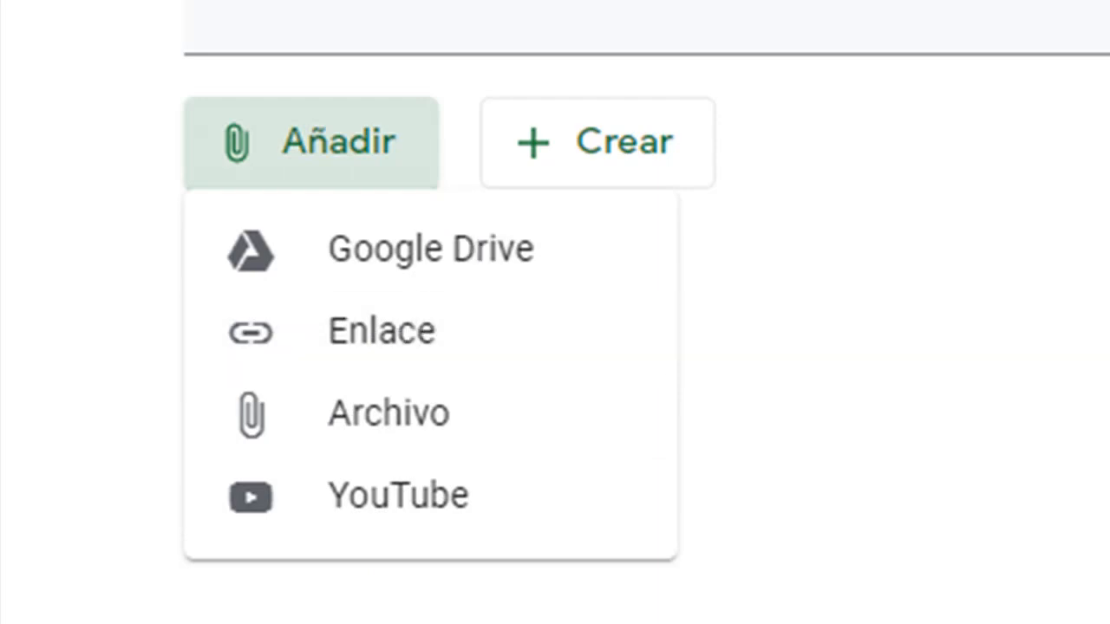
click(638, 124)
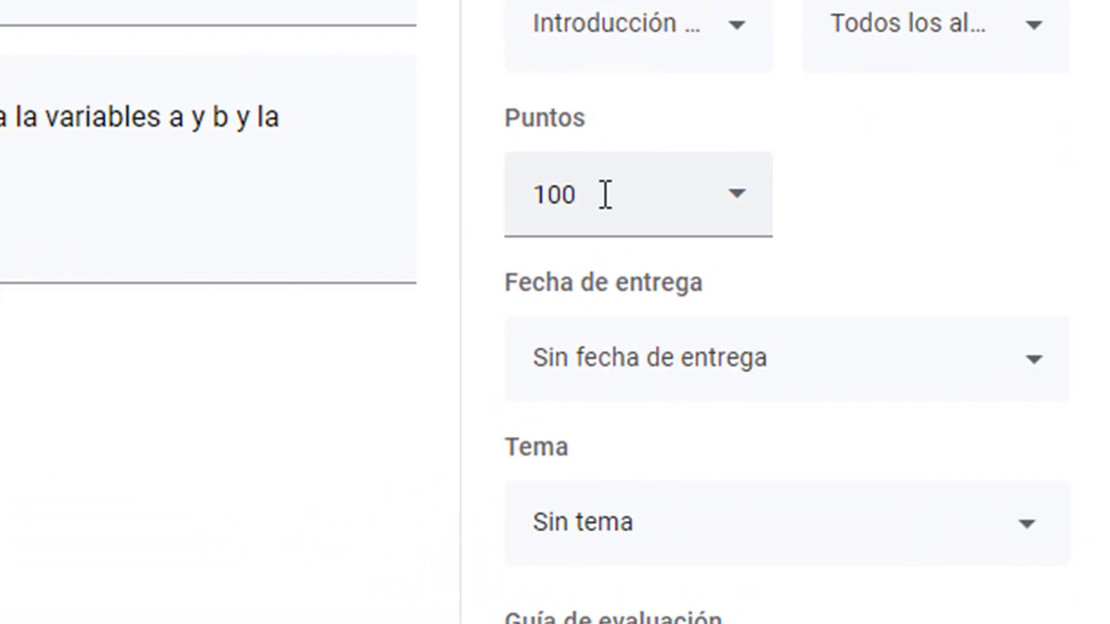
- Change the assignment's points from 100 to 20
double_click(605, 194)
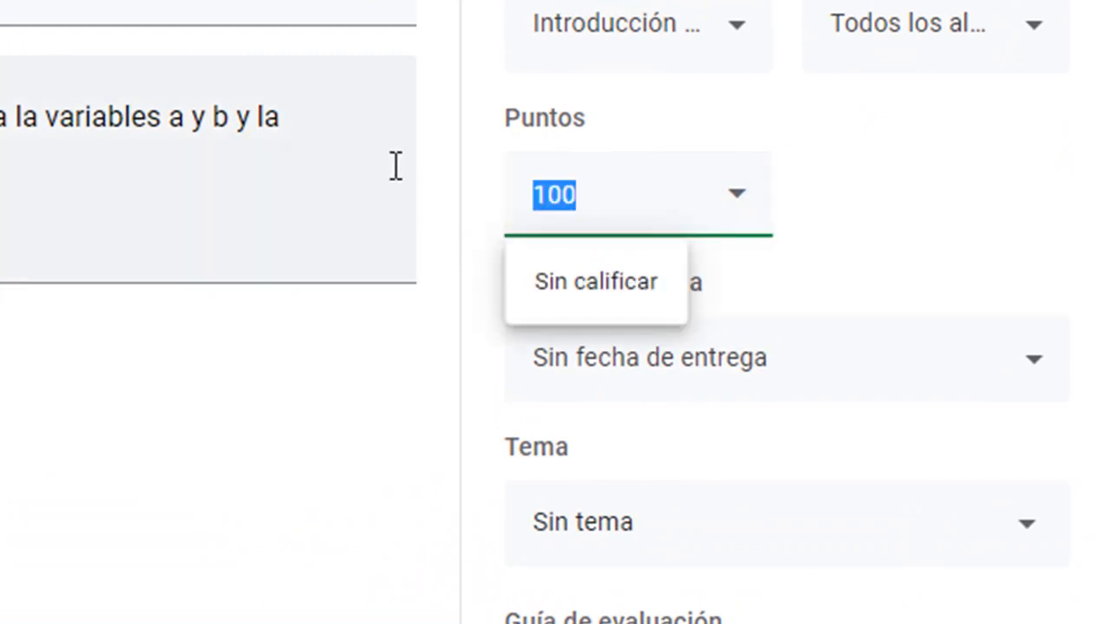
text(20)
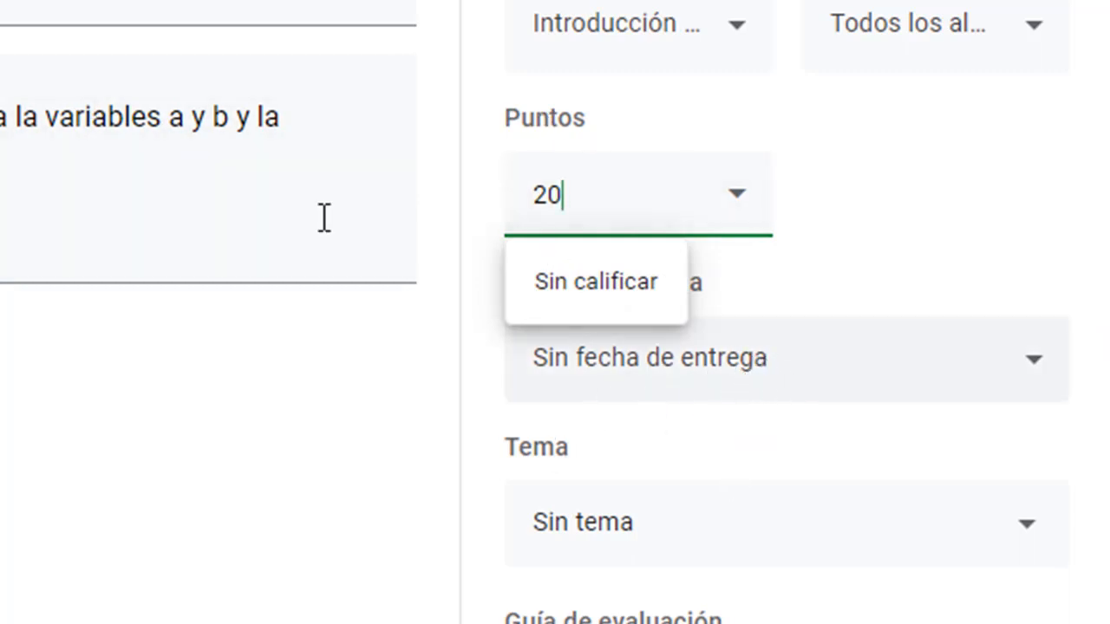
click(244, 147)
click(243, 148)
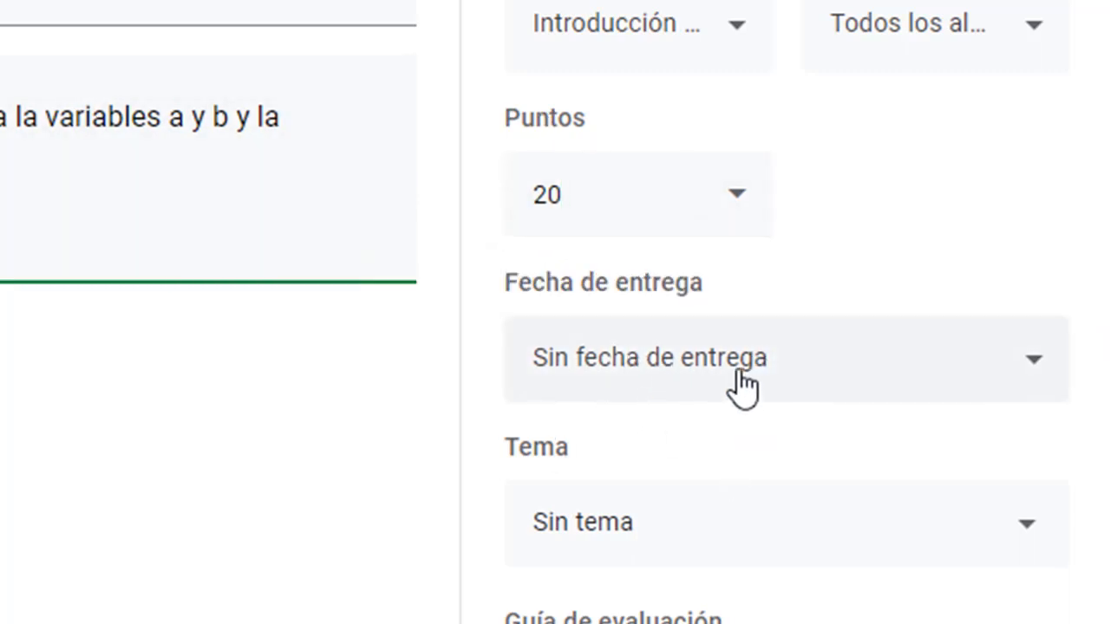
- Set Actividad 1's due date to 29 October 2020 with a due time of 15:00
click(987, 374)
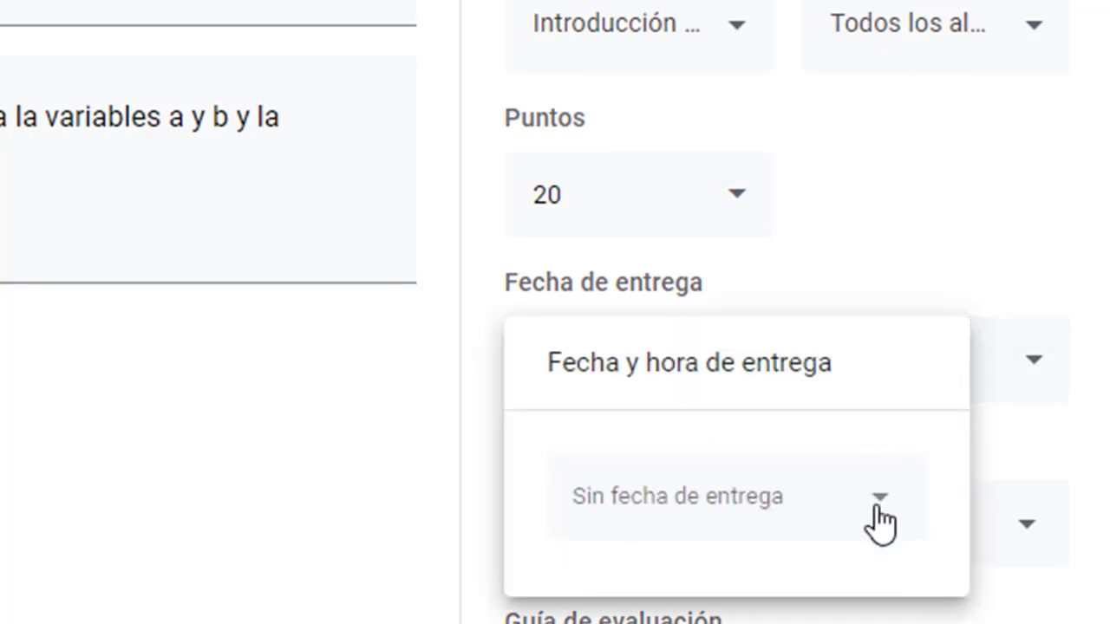
click(880, 513)
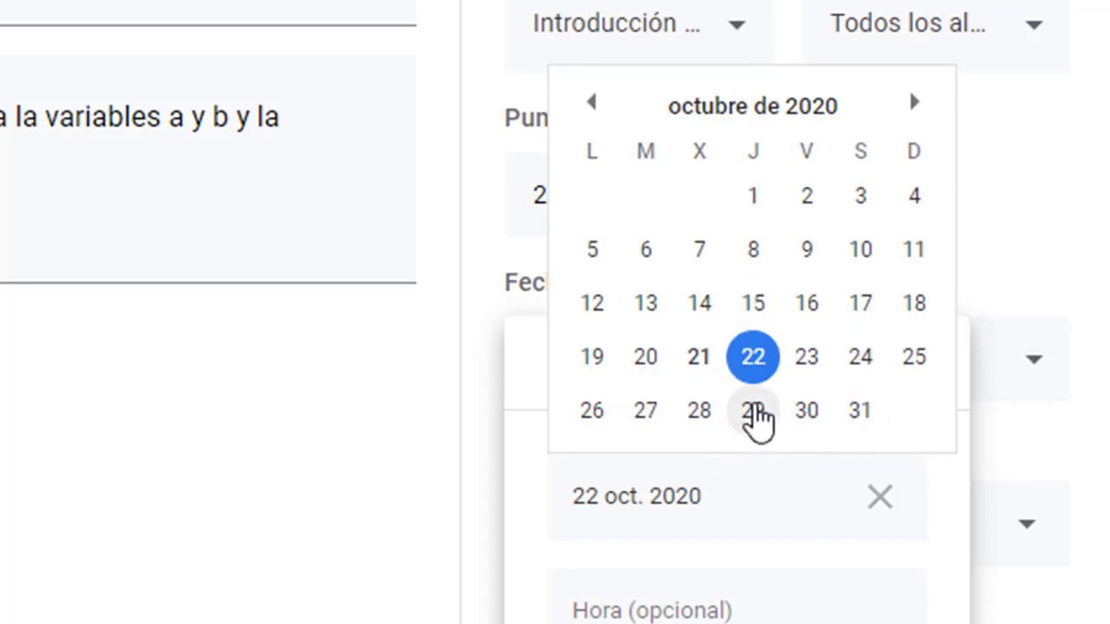
click(752, 410)
click(657, 598)
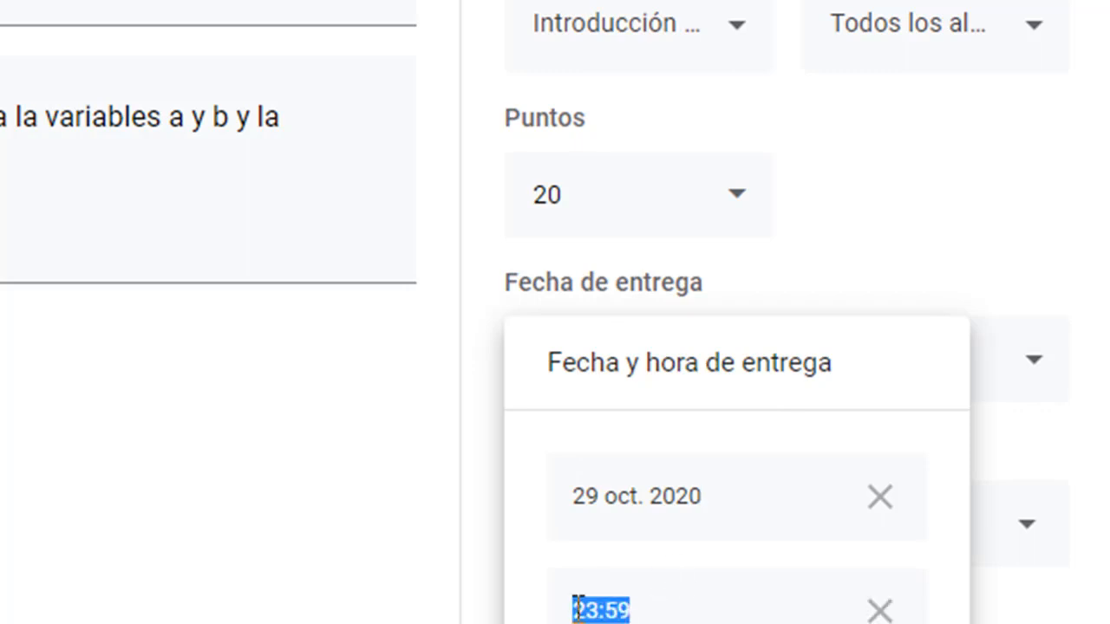
scroll(664, 589, down, 1)
click(696, 518)
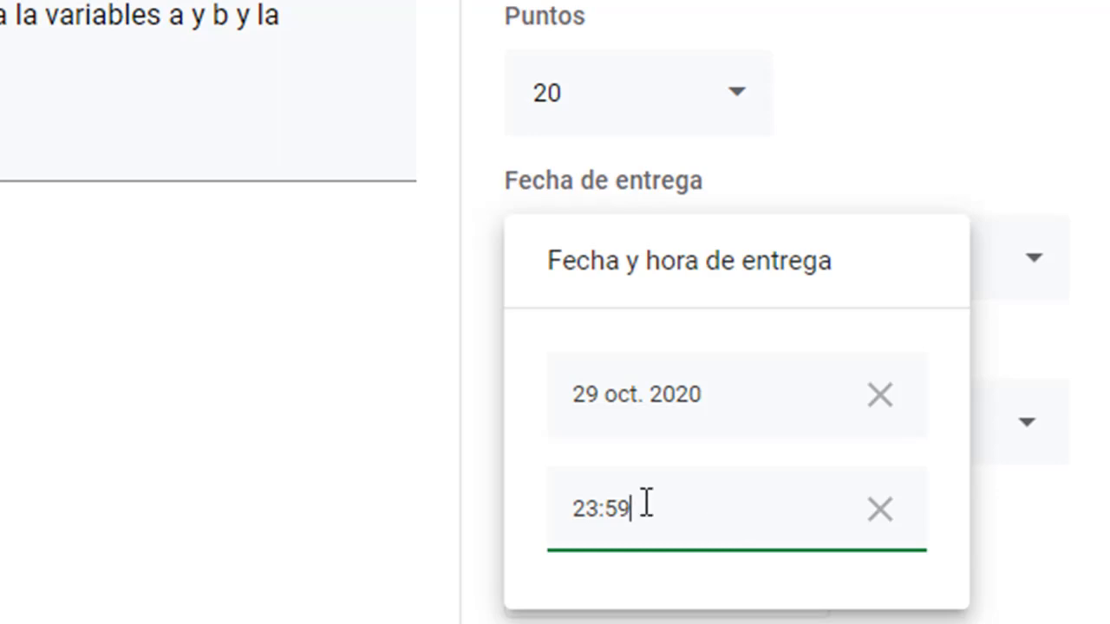
drag(671, 507, 262, 482)
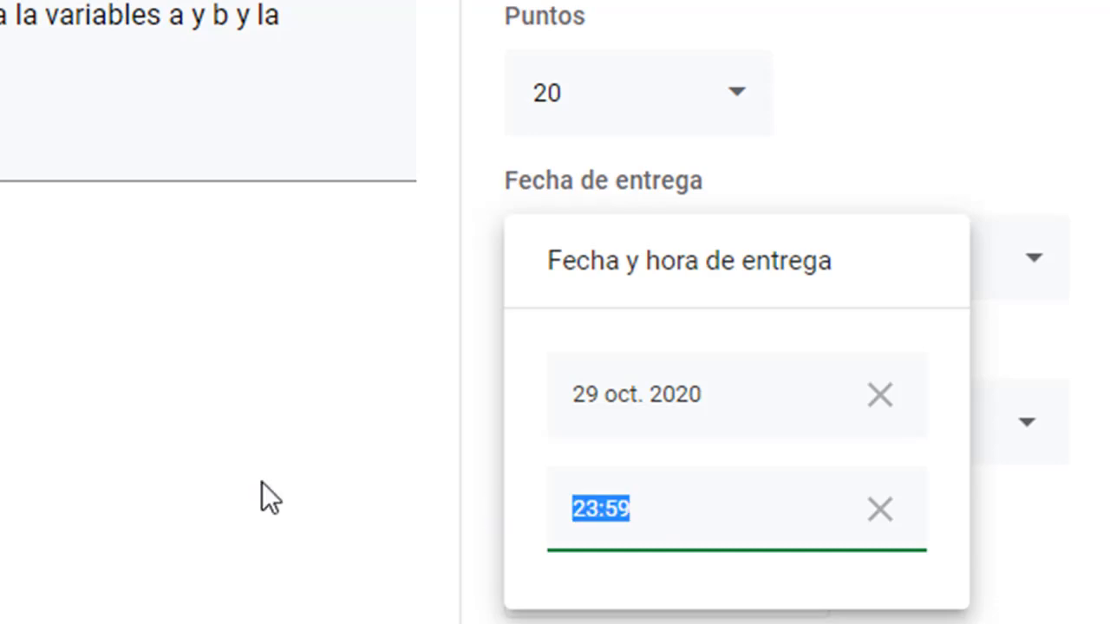
text(15:00)
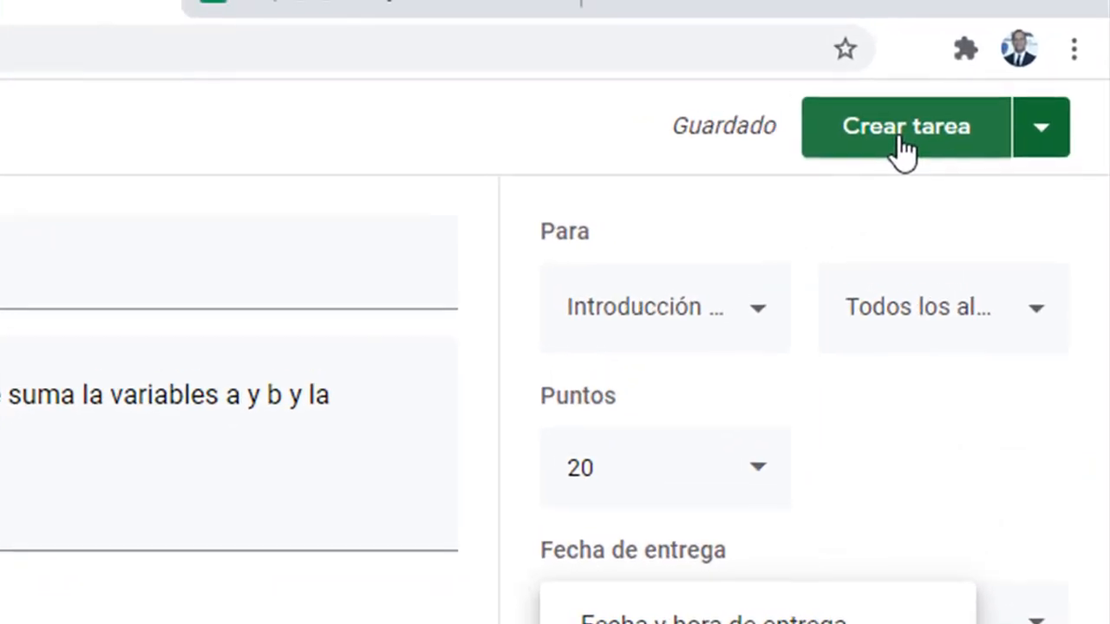
- Publish Actividad 1 with Crear tarea and expand its entry in Trabajo de clase
click(902, 148)
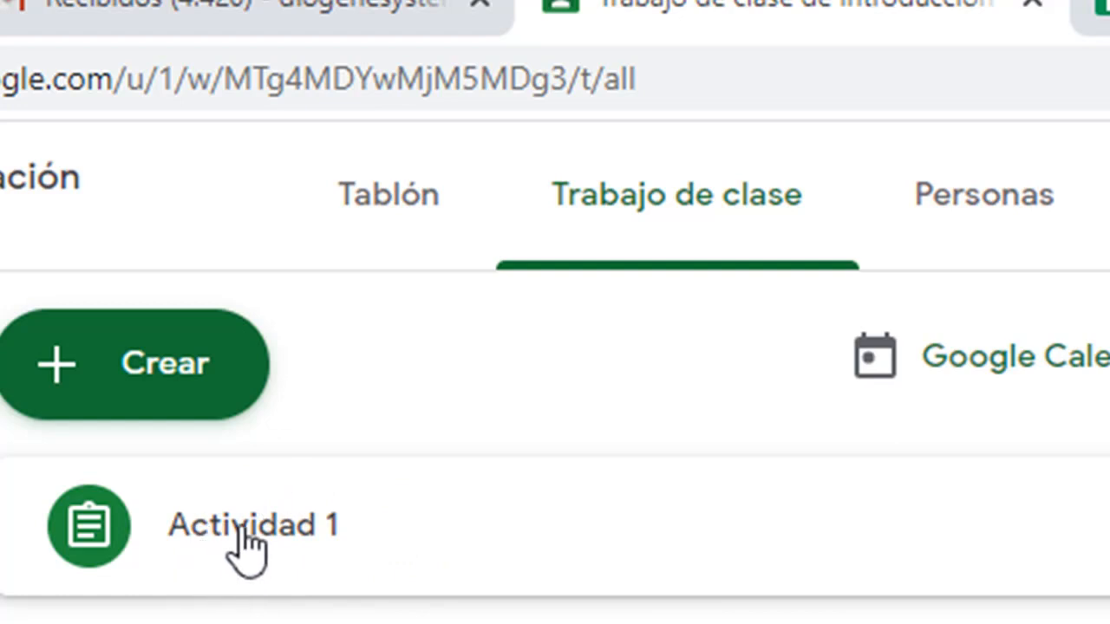
click(247, 547)
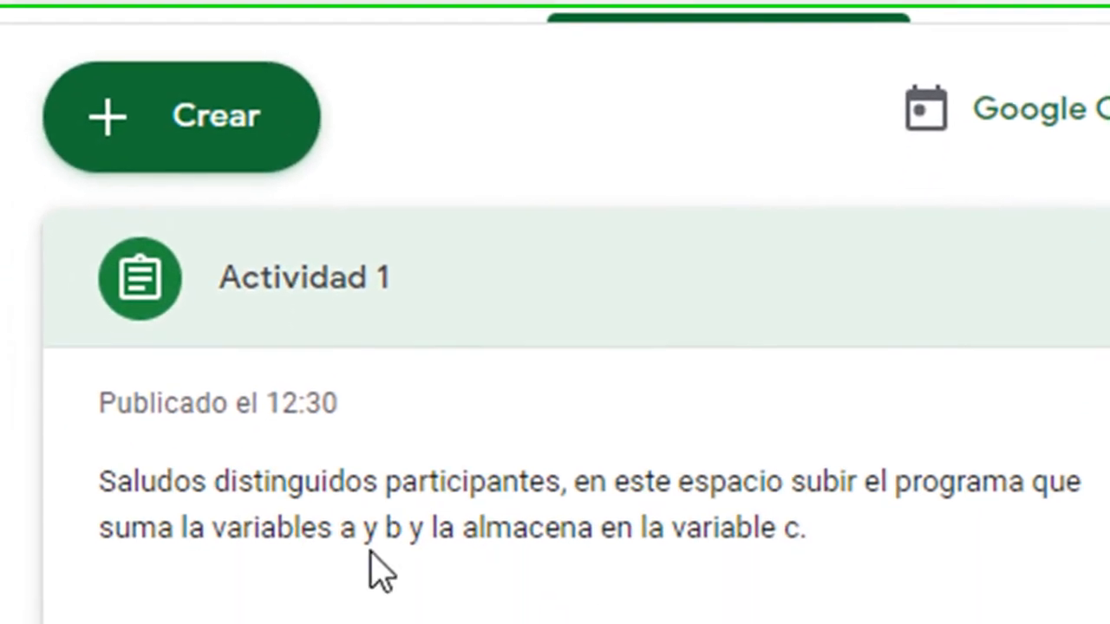